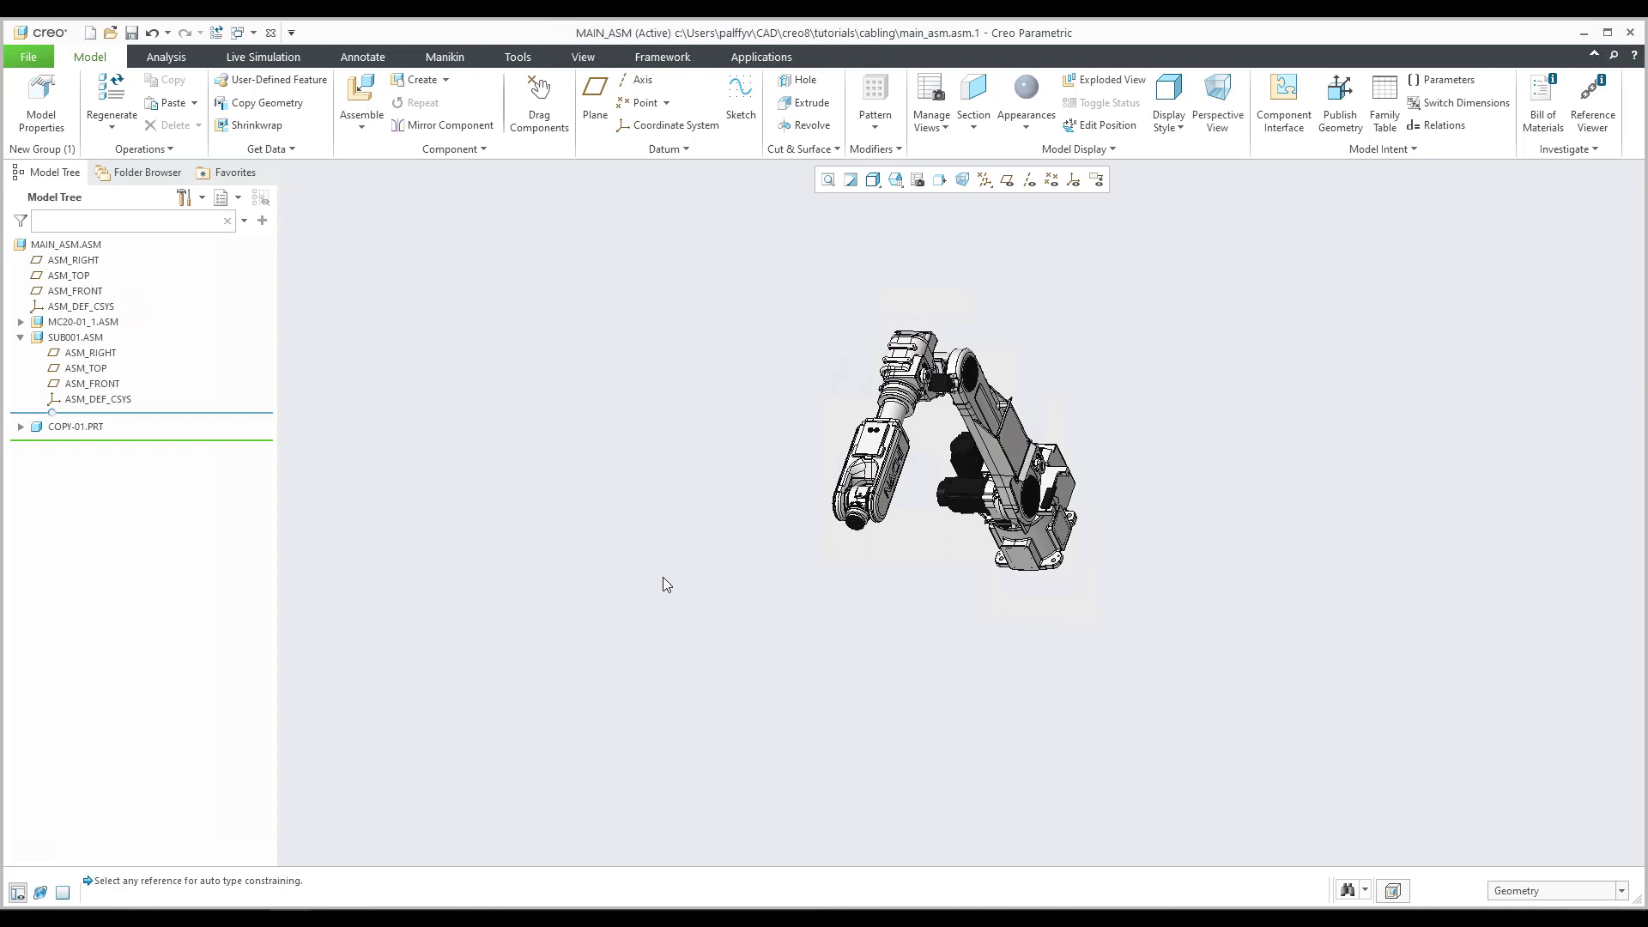
# - Select COPY-01.PRT in the MAIN_ASM model tree
pyautogui.click(64, 428)
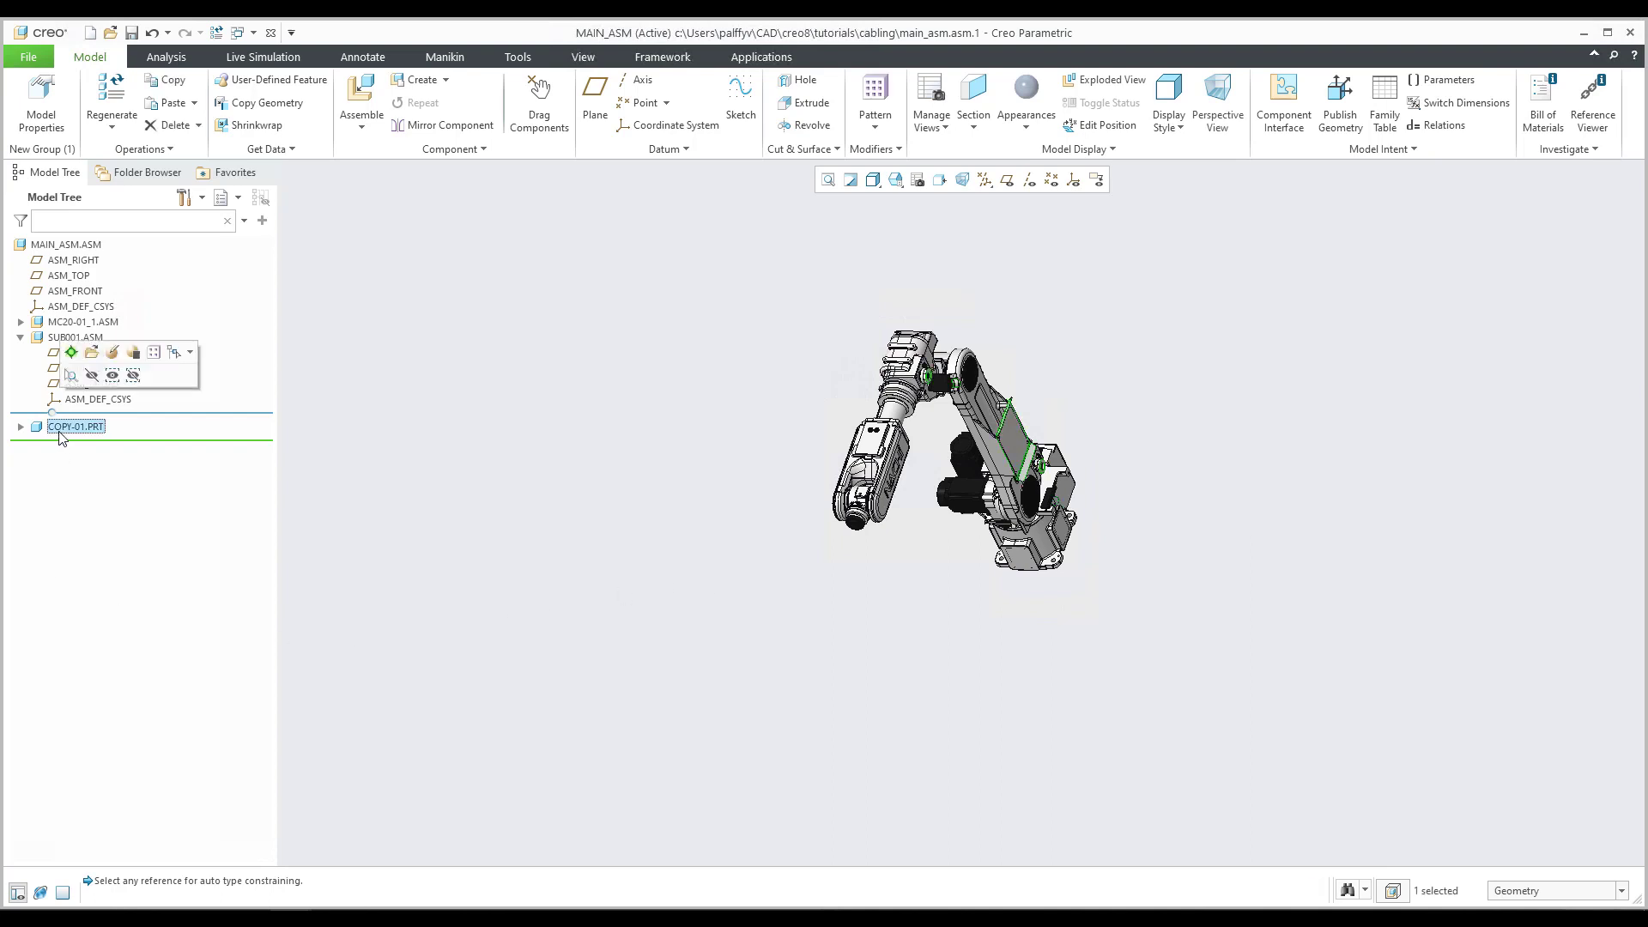
# - Open COPY-01.PRT in its own window and orbit to view the copied geometry
pyautogui.click(91, 352)
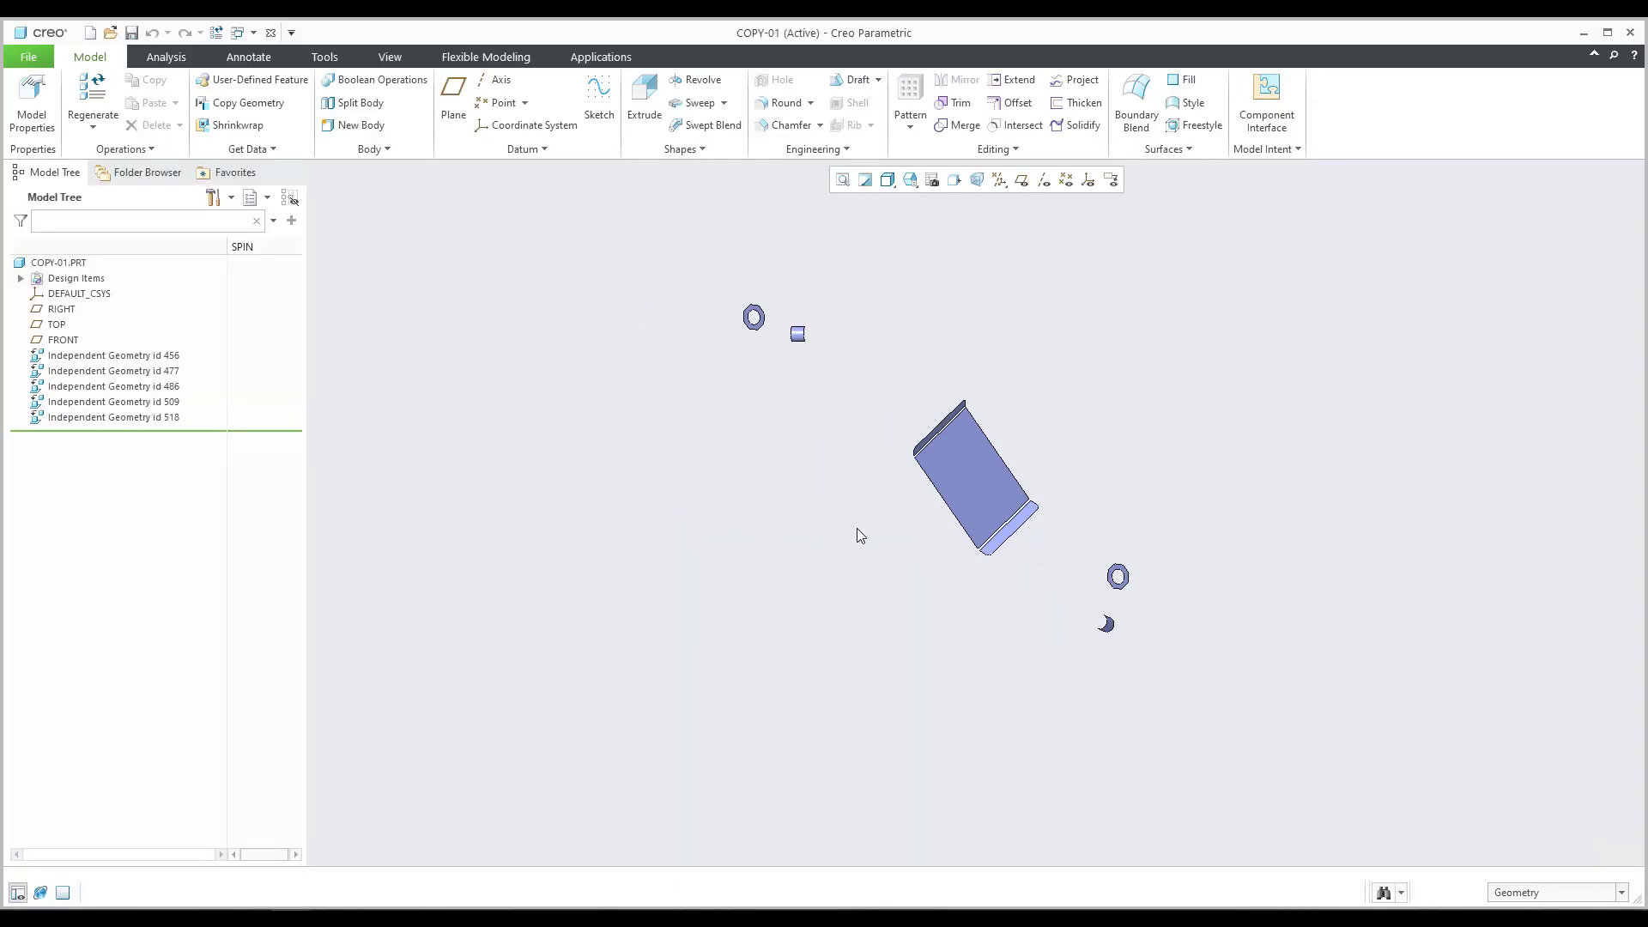
pyautogui.moveTo(860, 535); pyautogui.dragTo(867, 543, button='middle')
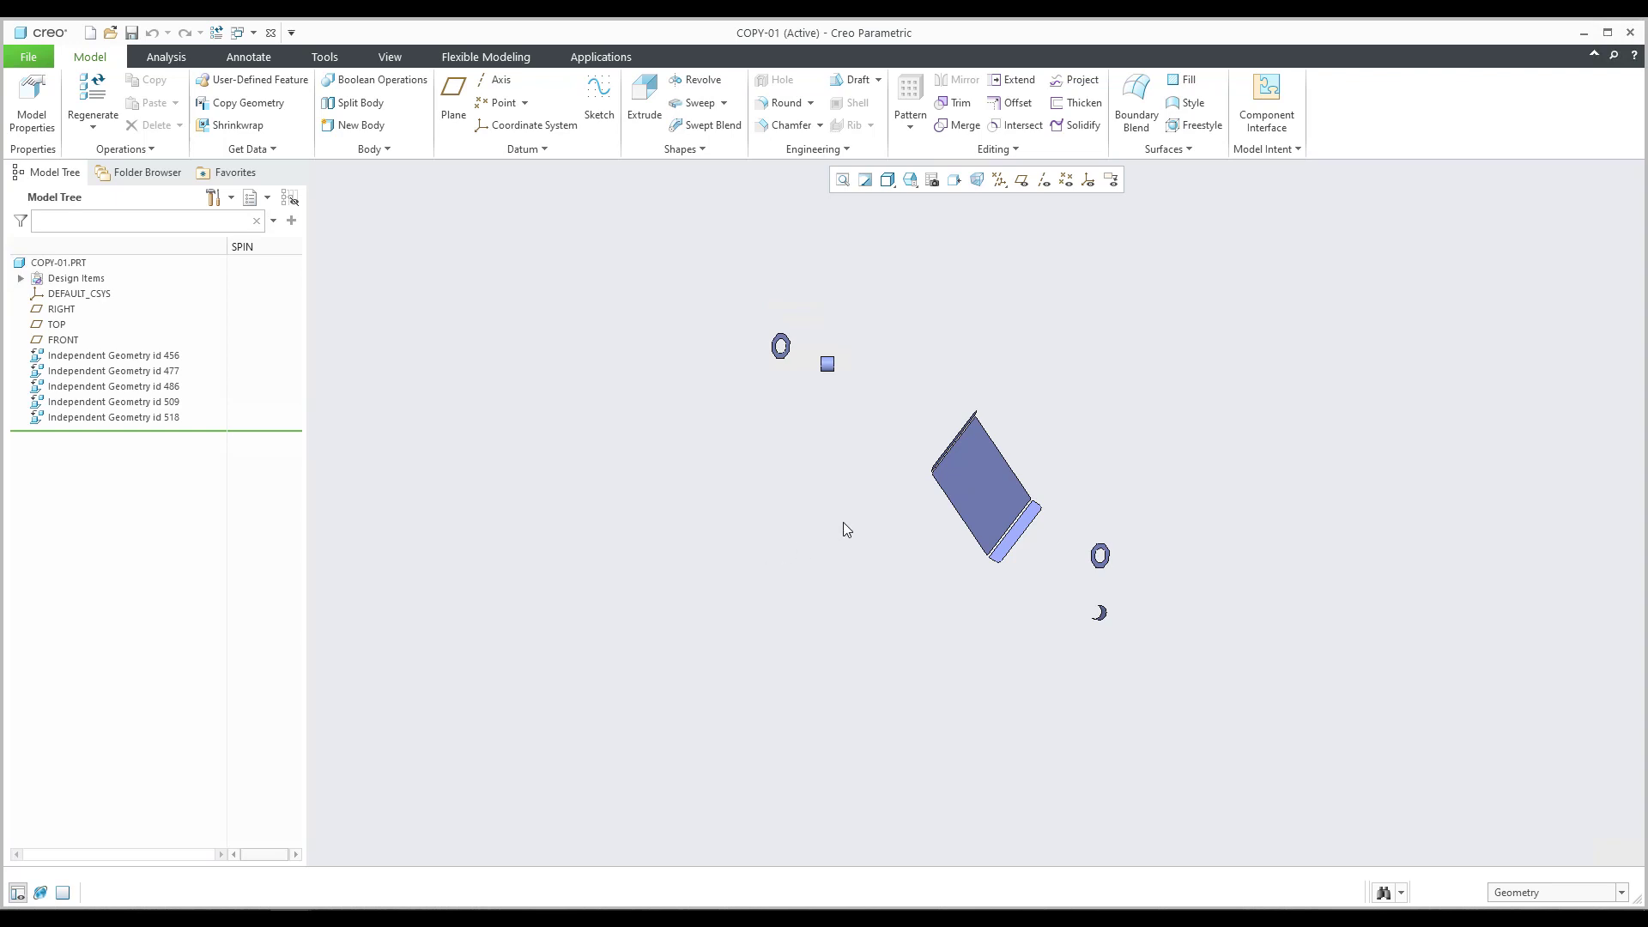
pyautogui.moveTo(844, 528); pyautogui.dragTo(773, 493, button='middle')
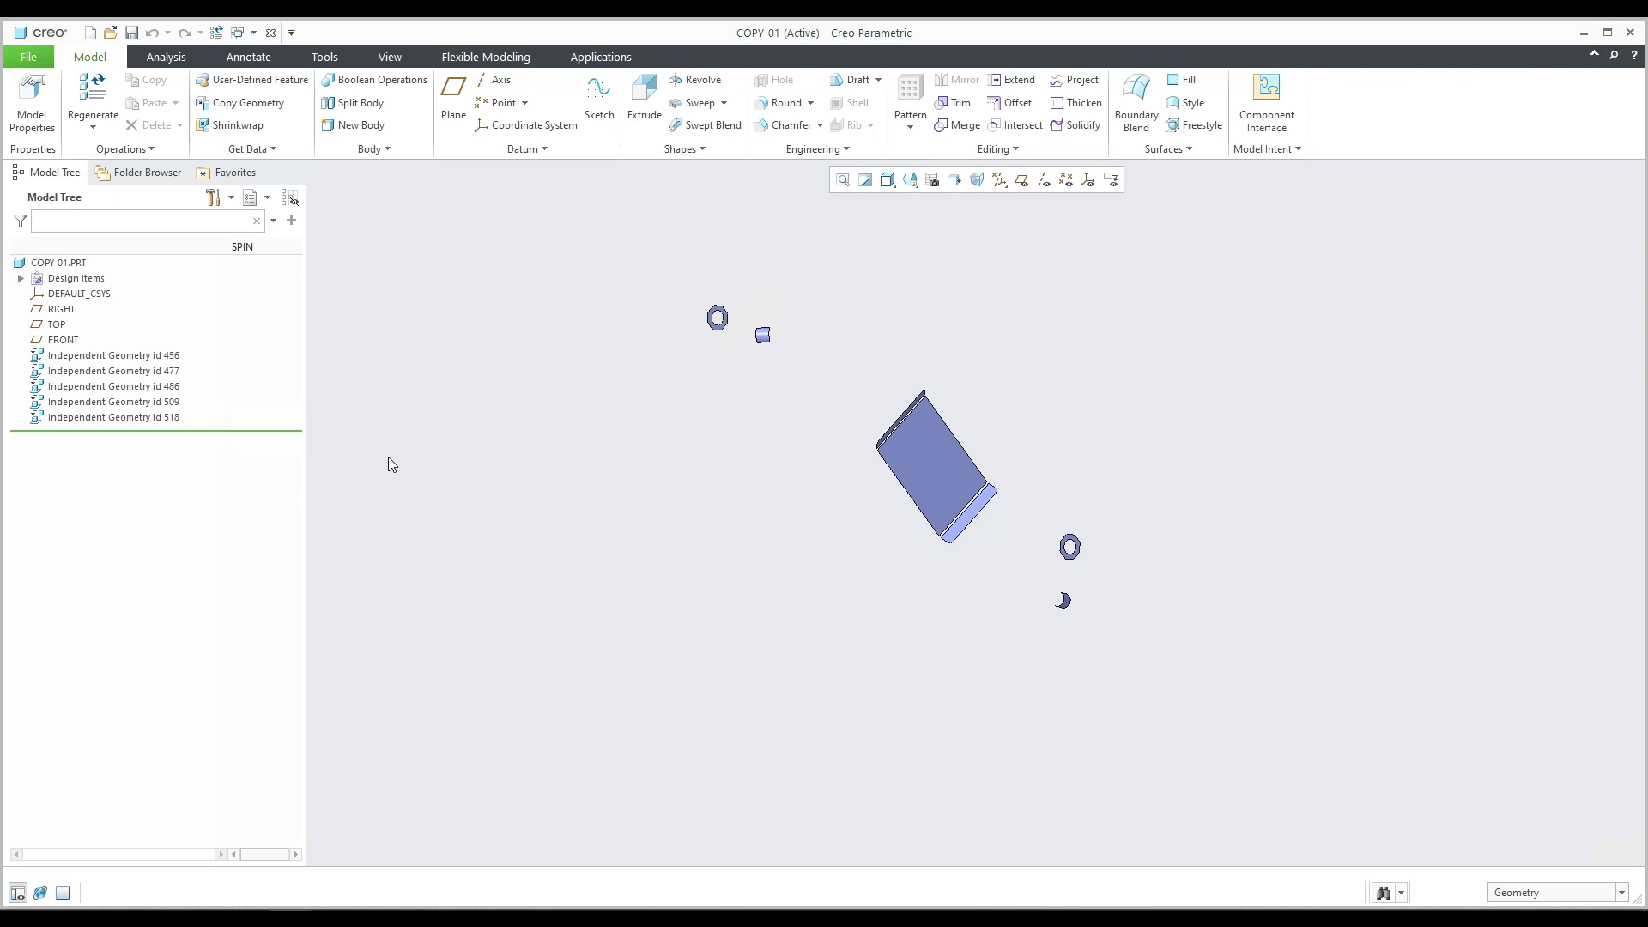
# - Step through the copied geometry features (ids 477 to 518), then bring up View Manager's Layers page
pyautogui.click(114, 371)
pyautogui.click(123, 387)
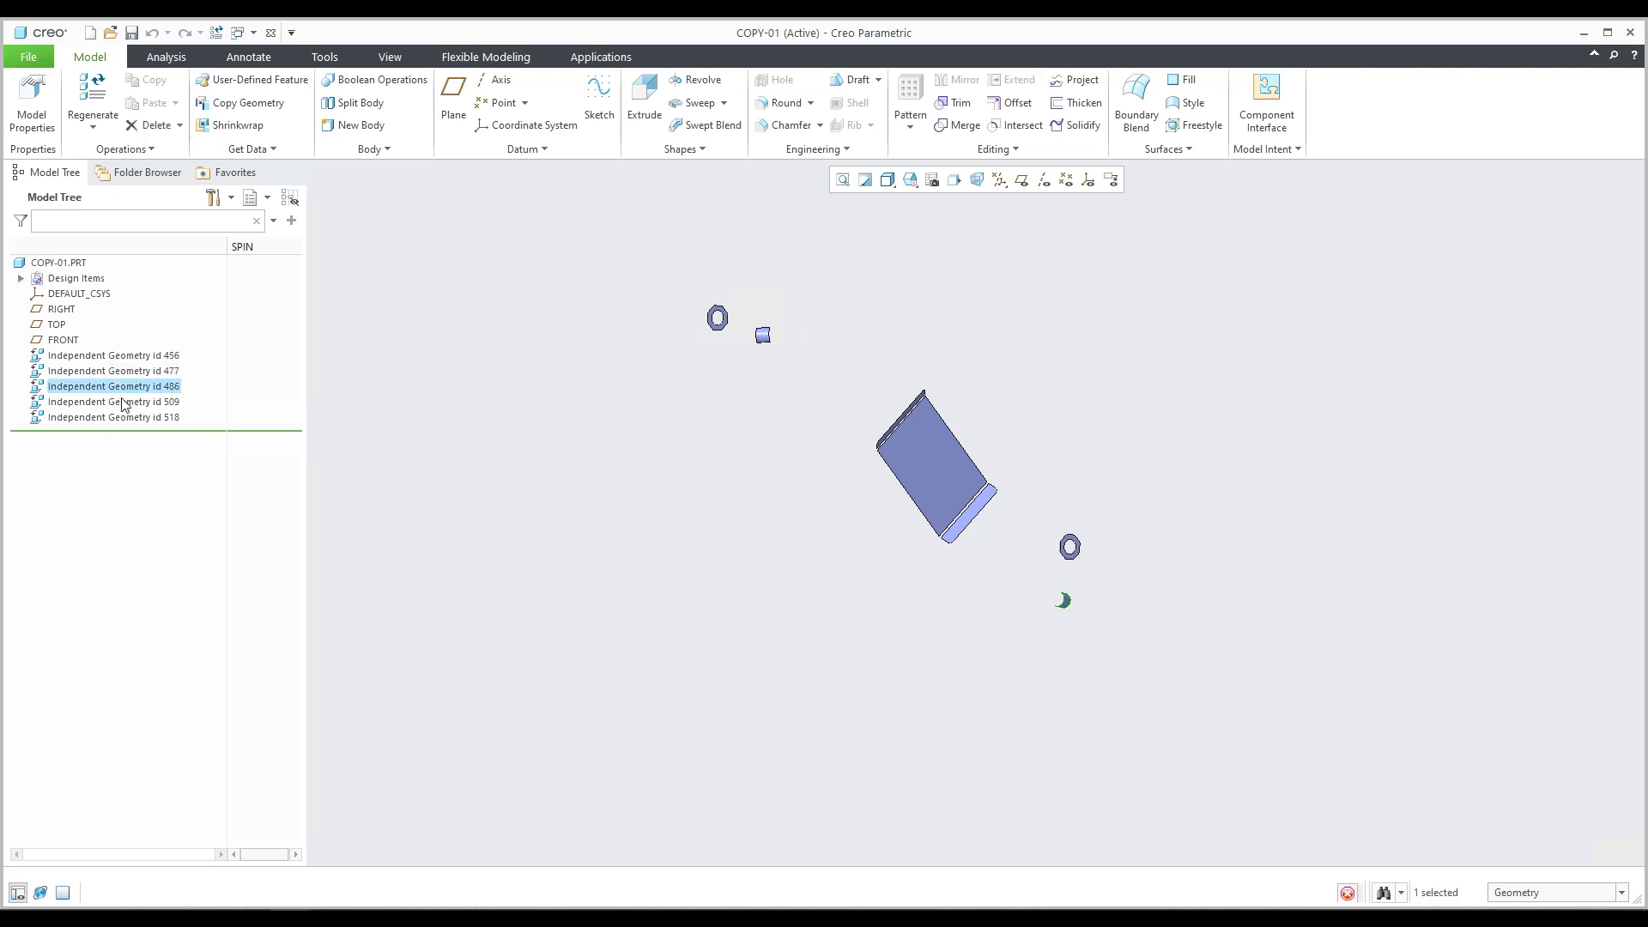
pyautogui.click(126, 402)
pyautogui.click(126, 418)
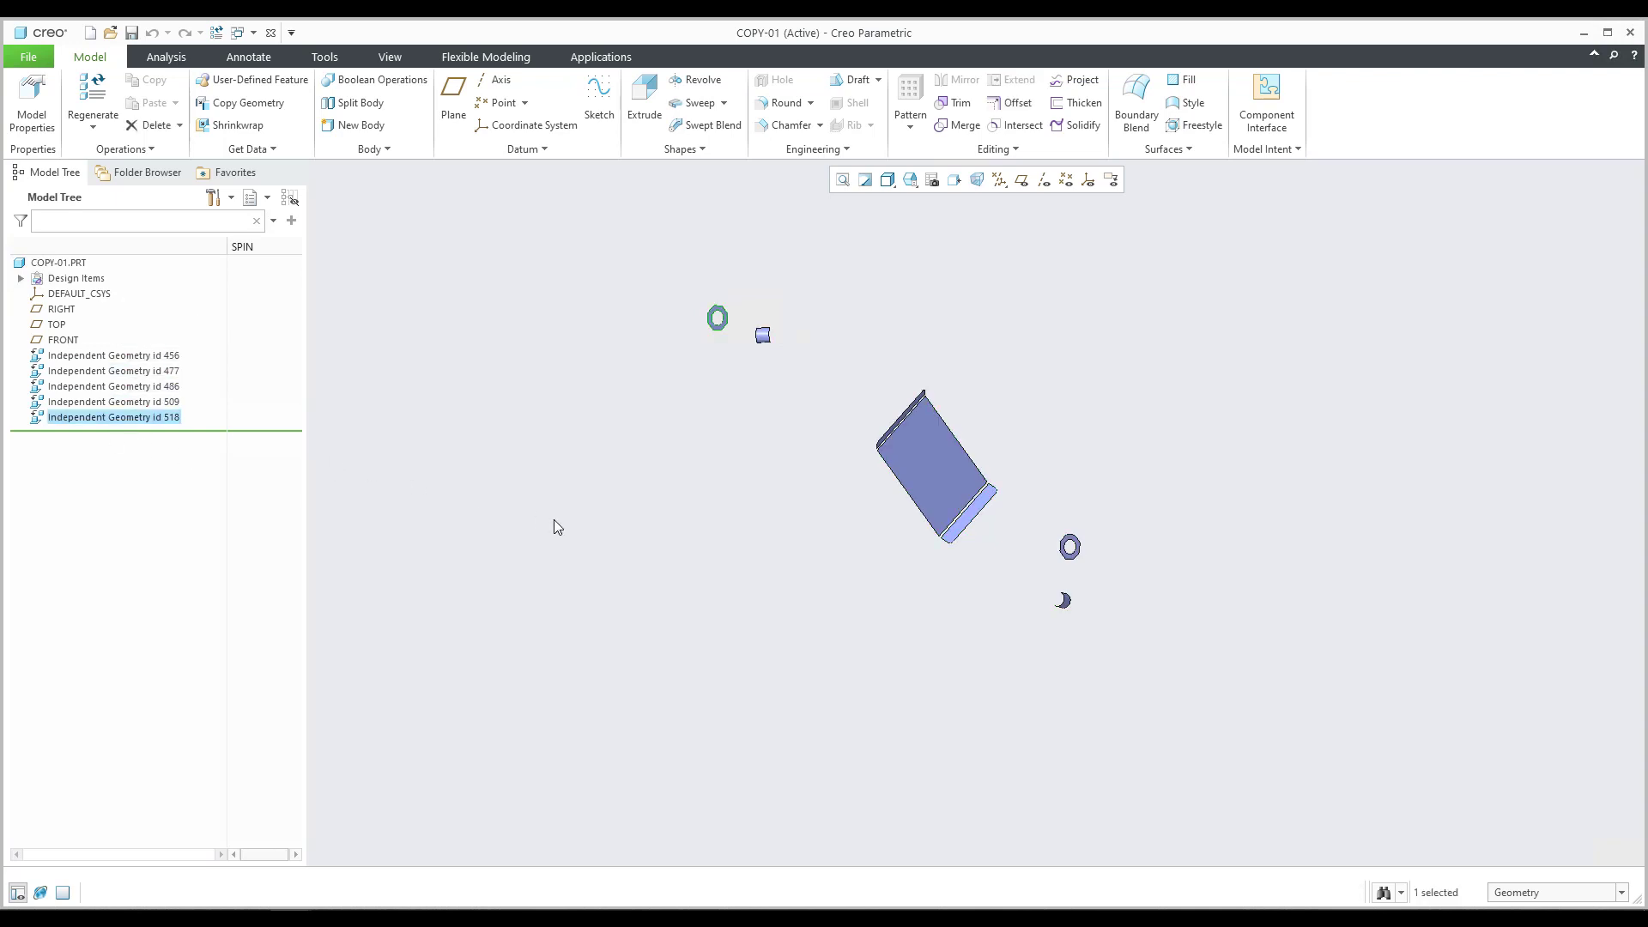
pyautogui.click(854, 370)
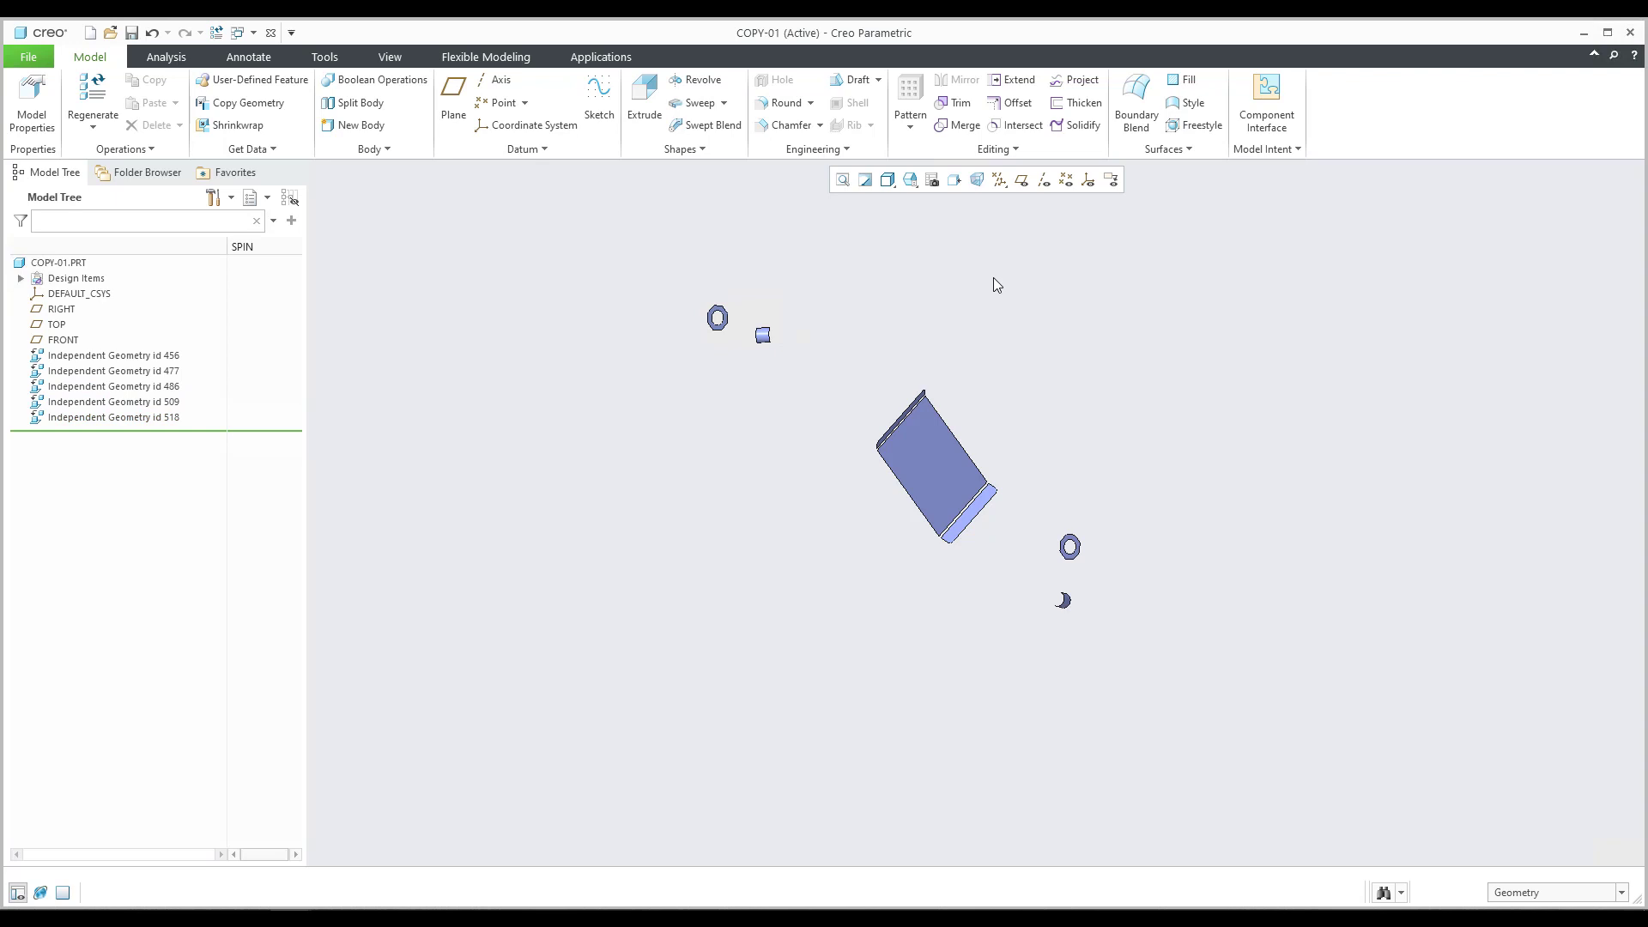
pyautogui.click(933, 179)
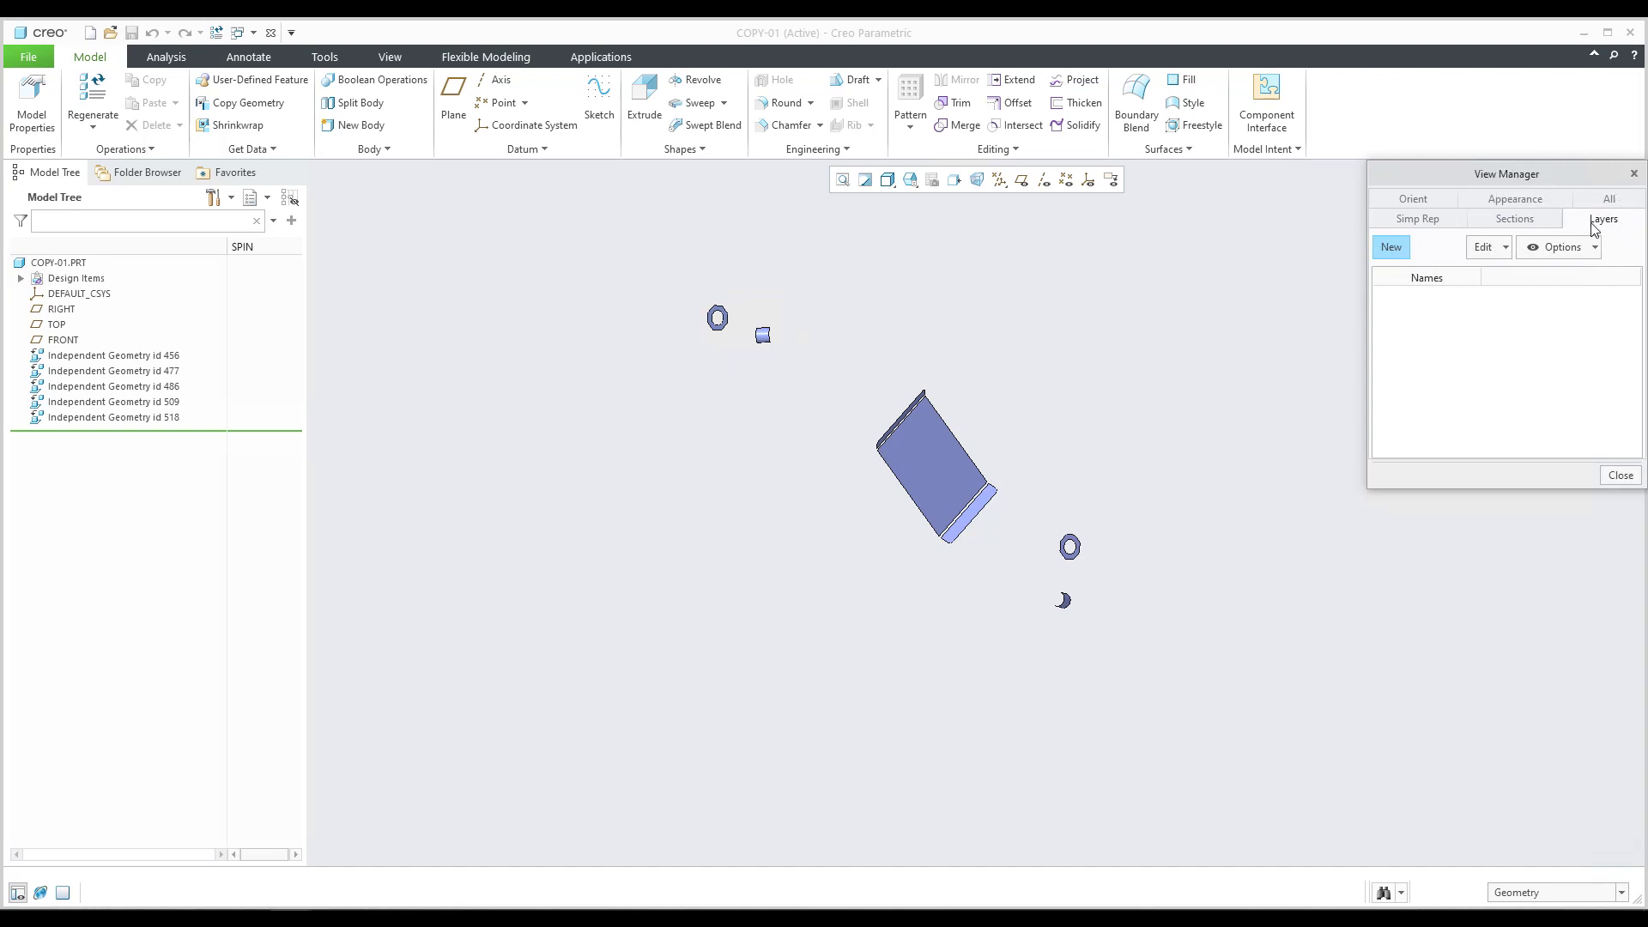
# - Add a new layer state in View Manager and name it Visible_All
pyautogui.click(1392, 249)
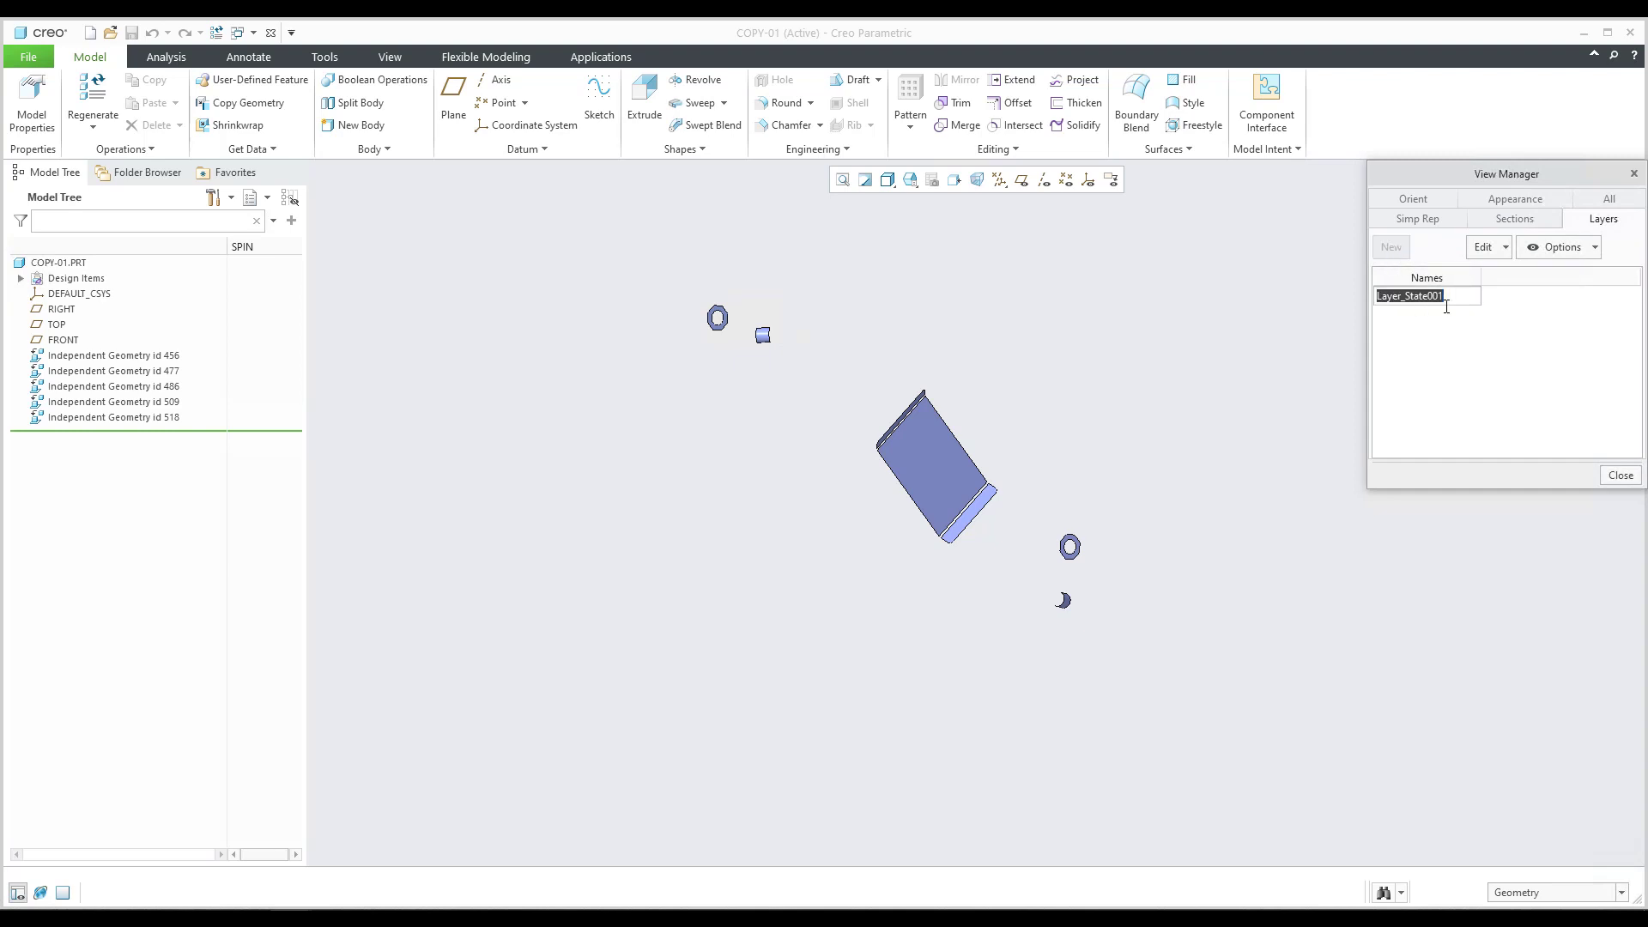
pyautogui.write('Visible_All')
pyautogui.press('Return')
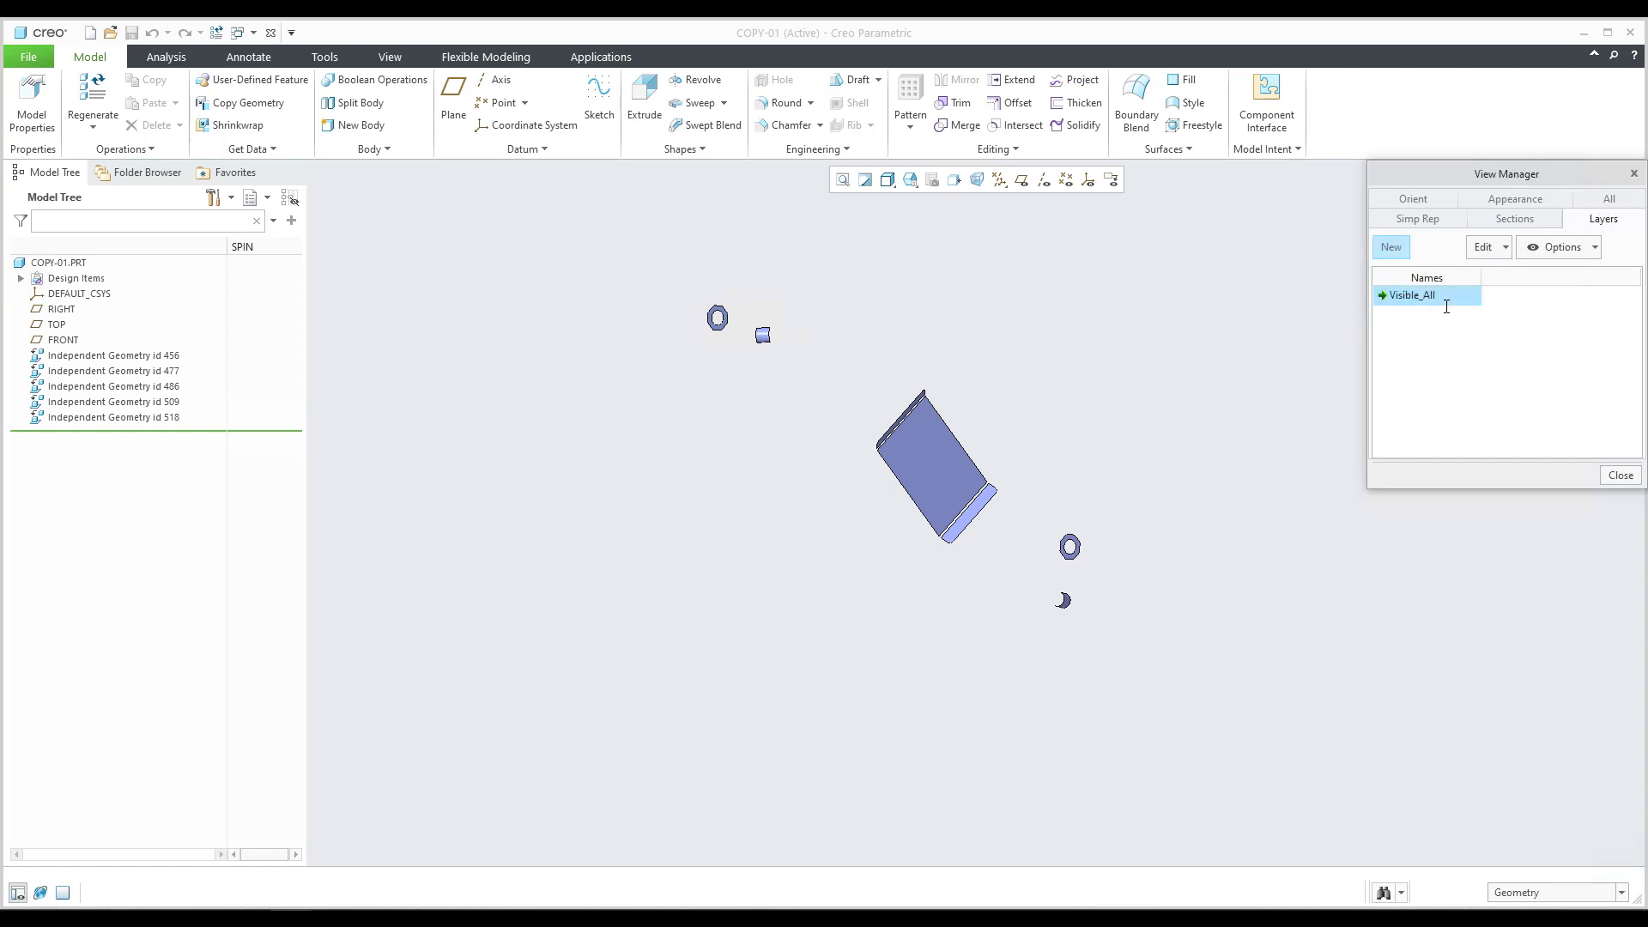
# - Create a layer state named Plate and hide the four non-plate geometry features
pyautogui.click(1390, 250)
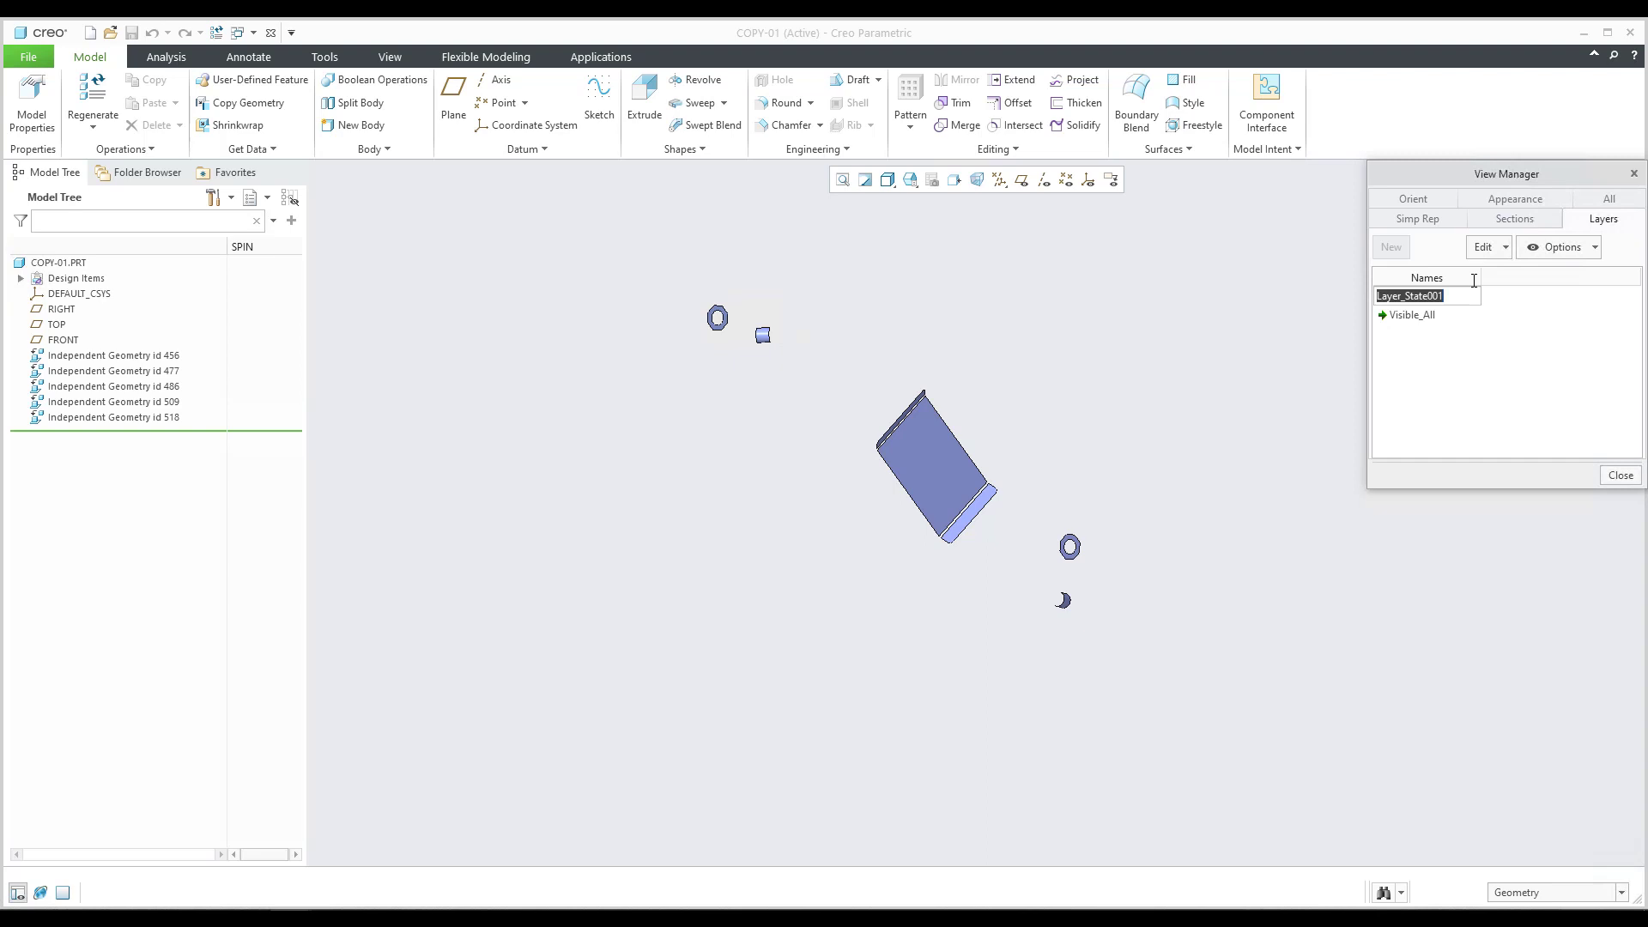
pyautogui.write('Plate')
pyautogui.press('Return')
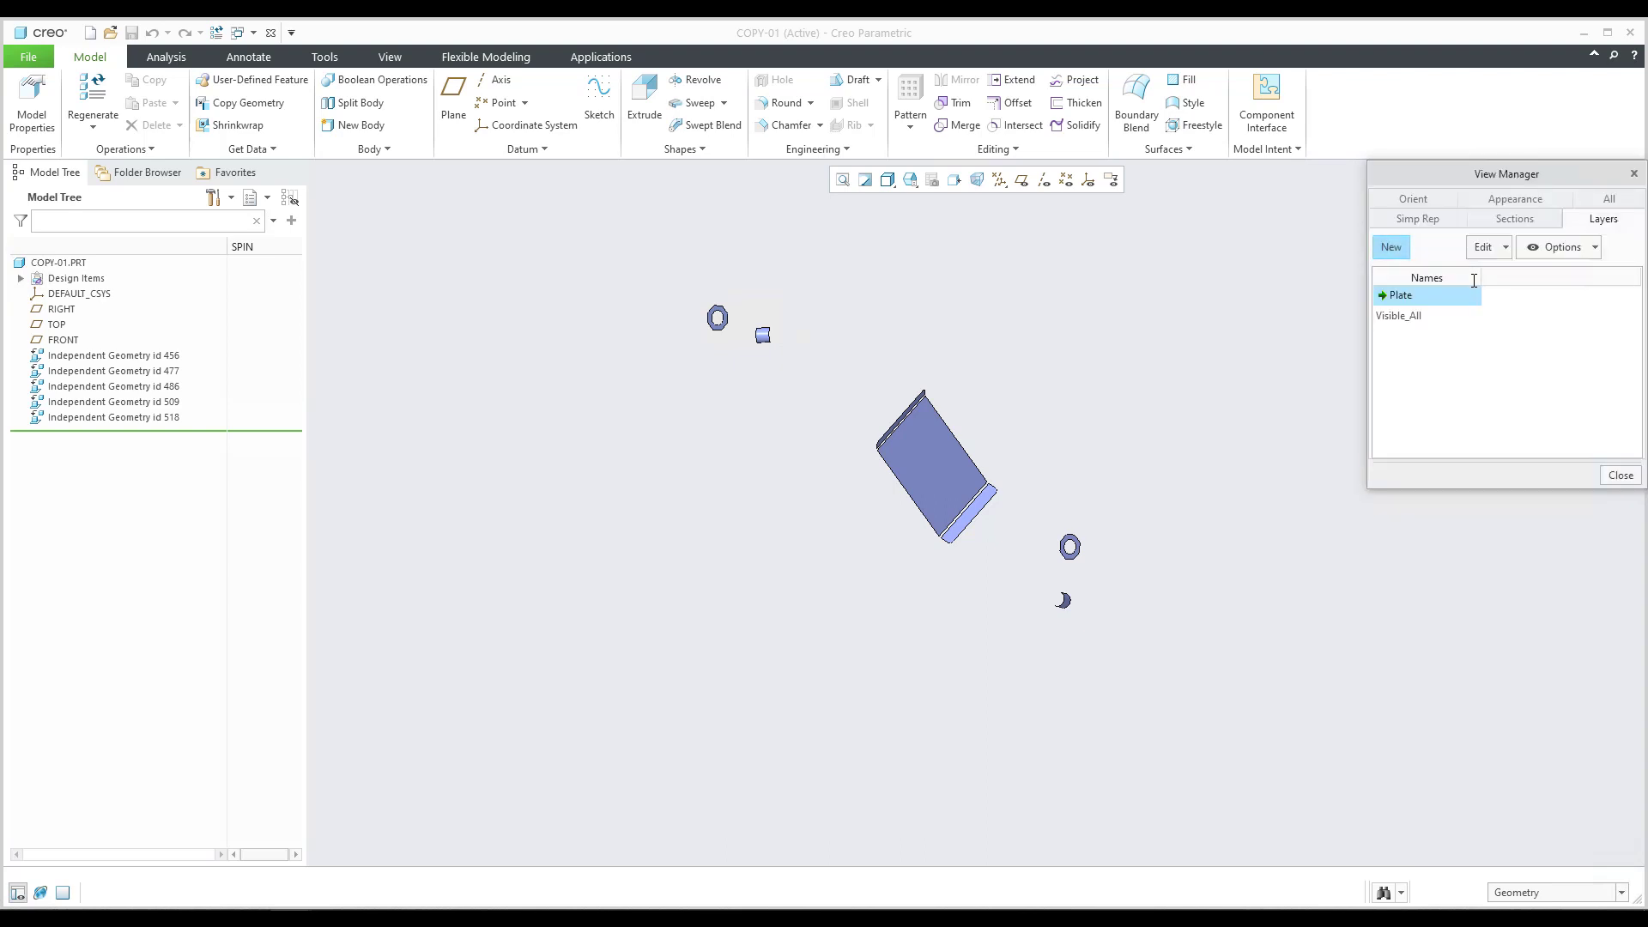
pyautogui.click(147, 388)
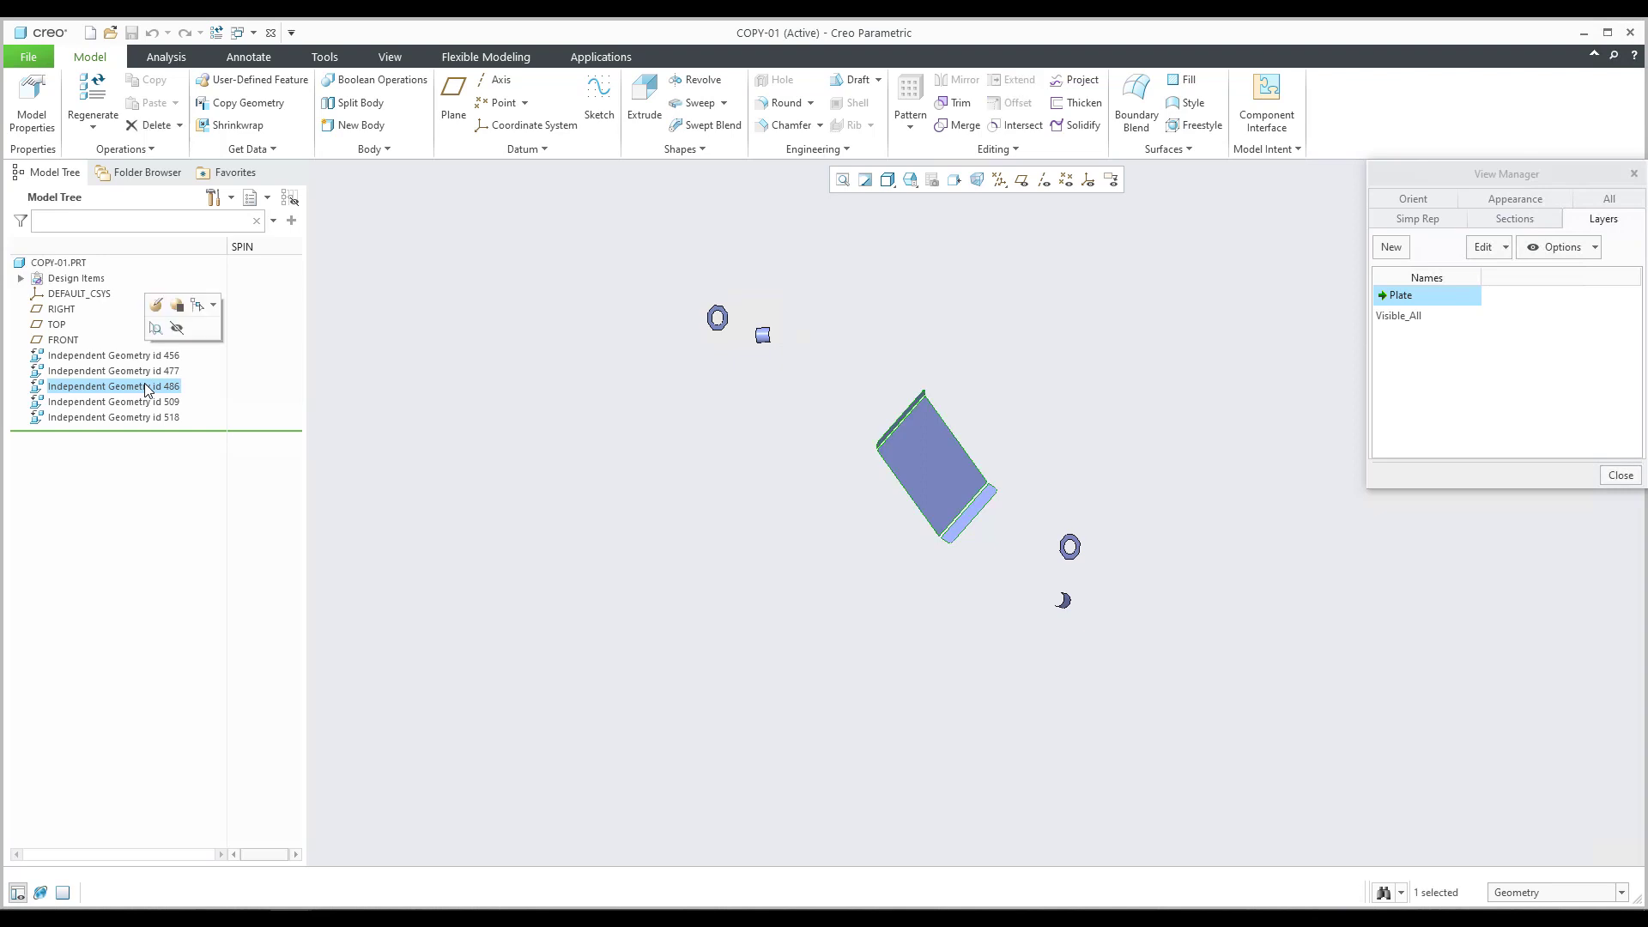
pyautogui.moveTo(144, 371); pyautogui.dragTo(143, 417)
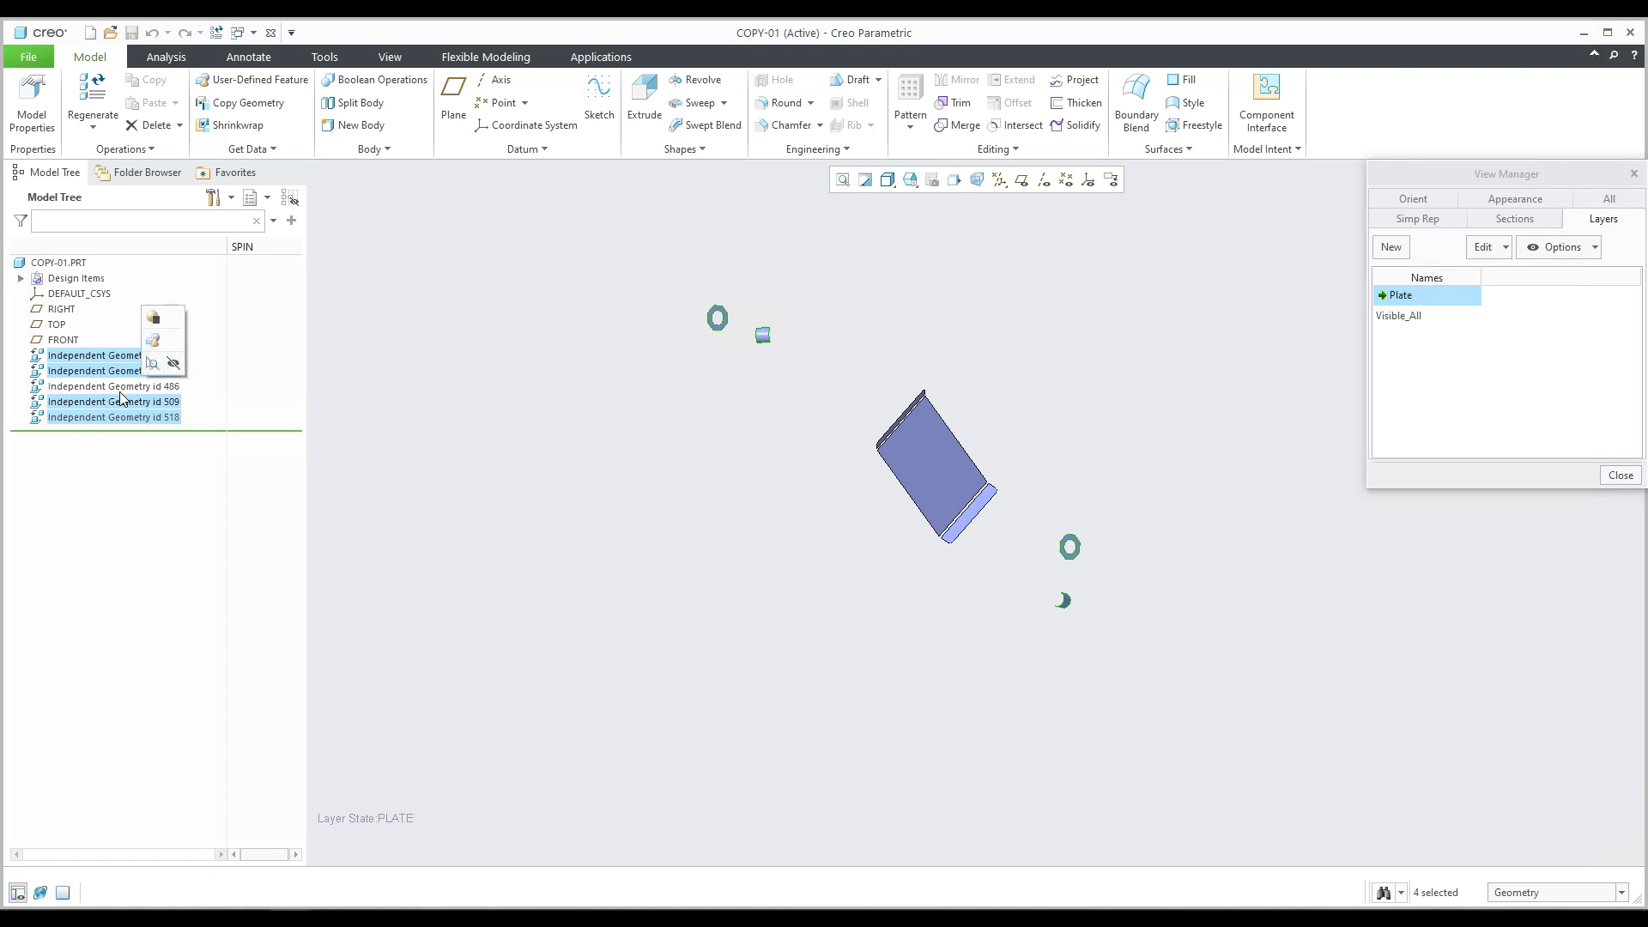
pyautogui.click(174, 365)
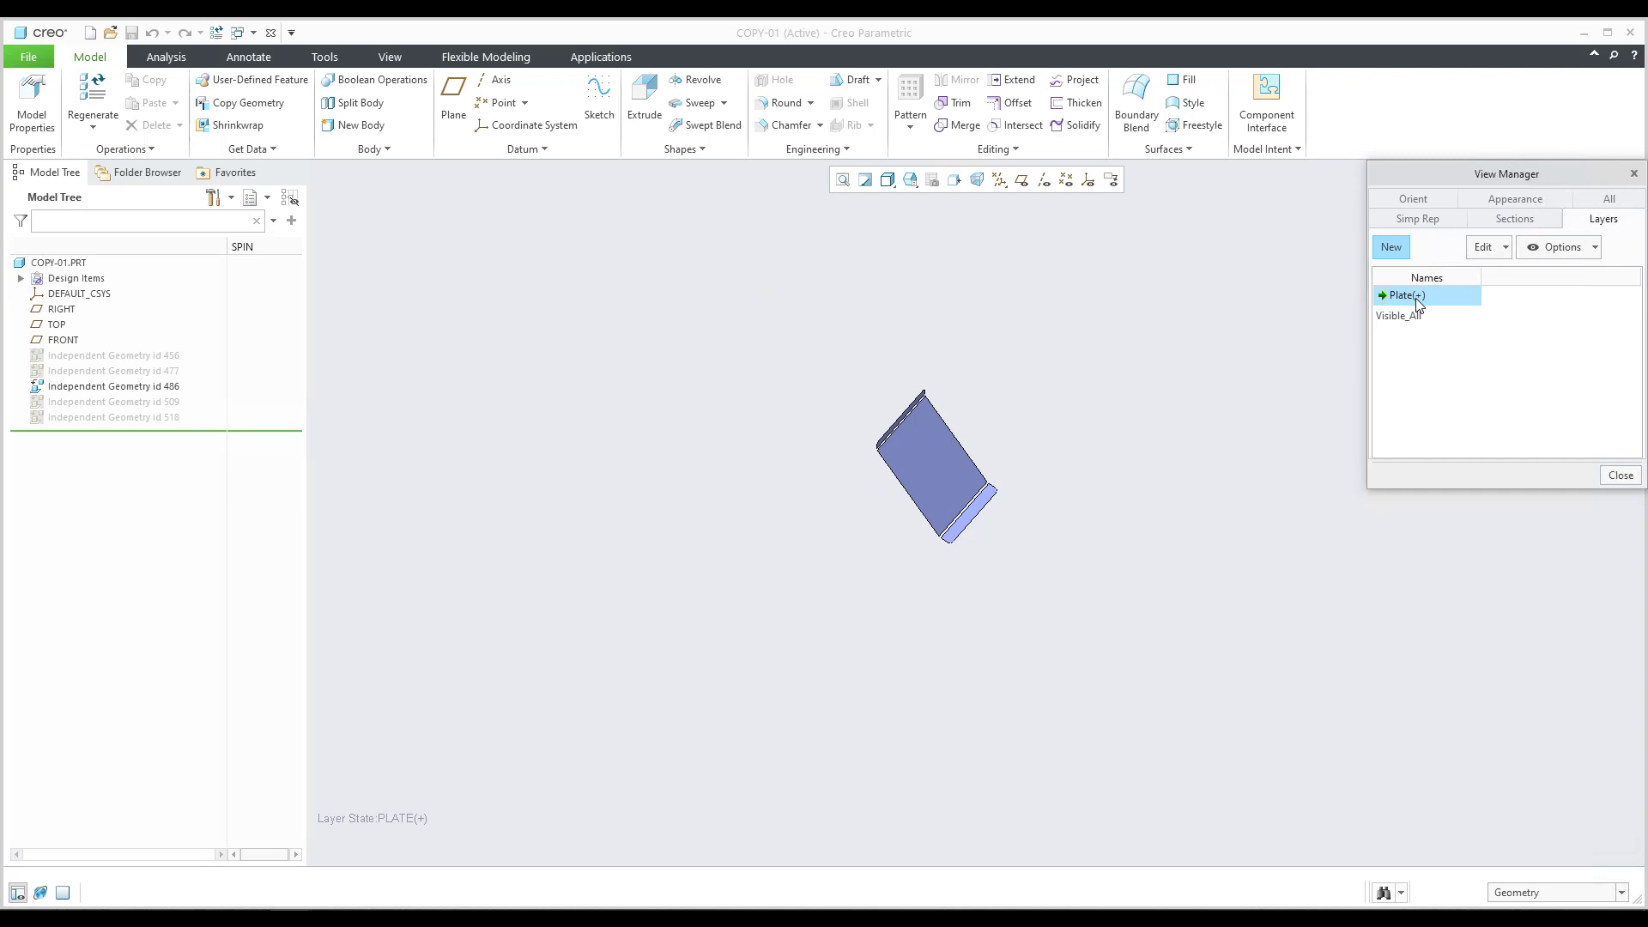
# - Save the Plate layer state, then switch to Visible_All and back to Plate to verify
pyautogui.rightClick(1417, 301)
pyautogui.click(1460, 327)
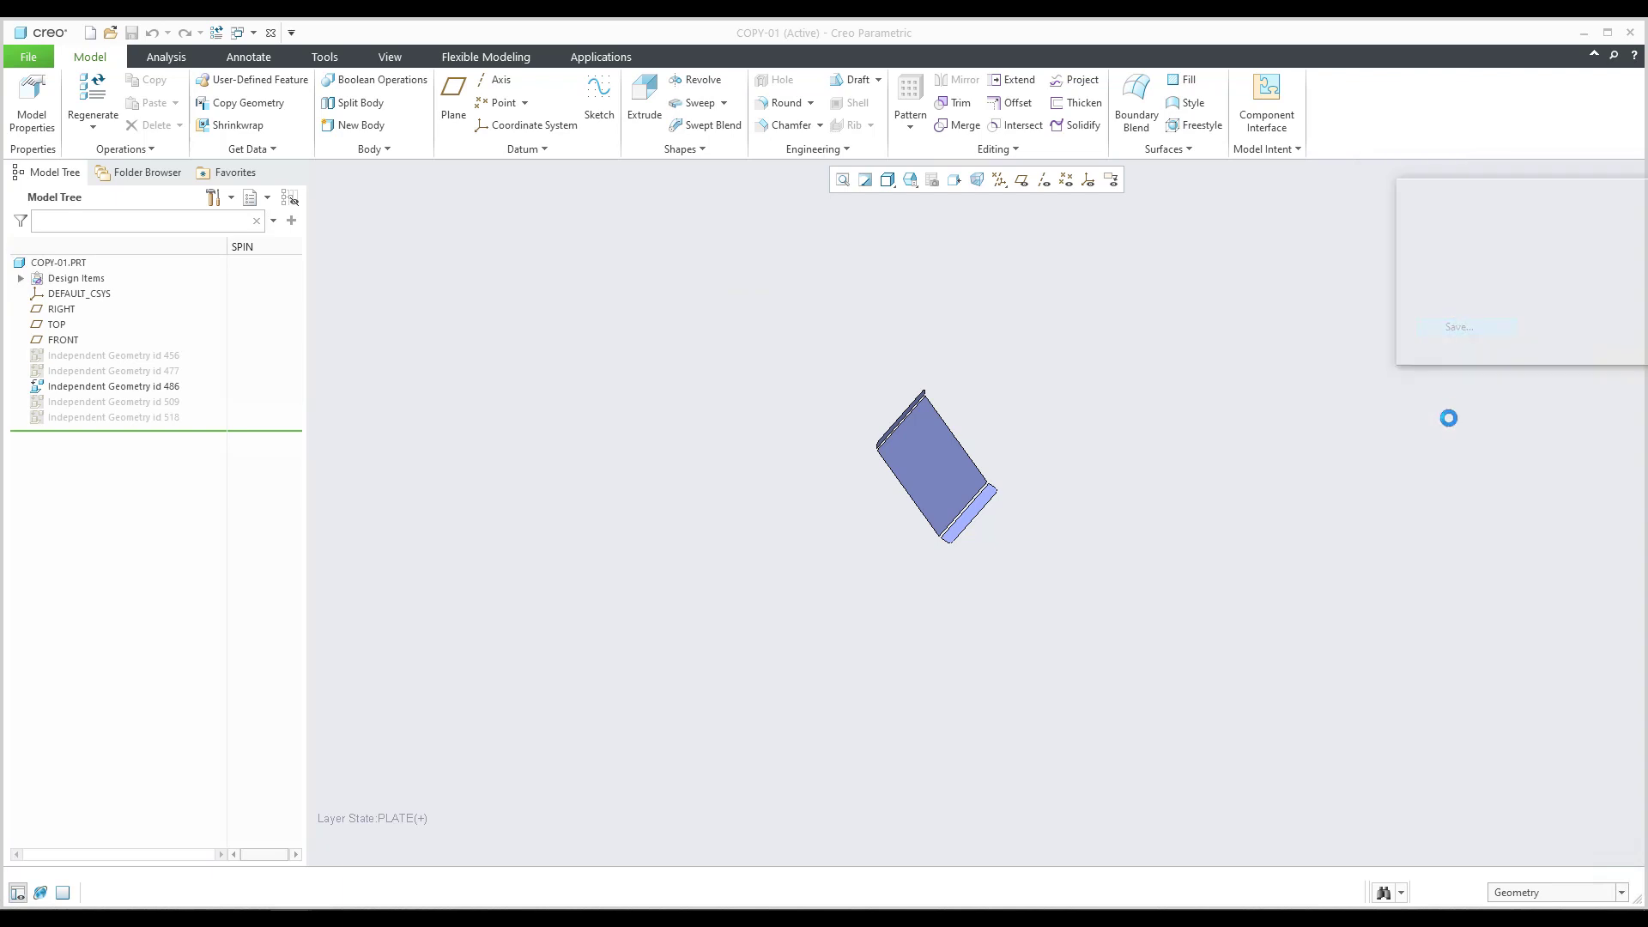
pyautogui.click(1554, 348)
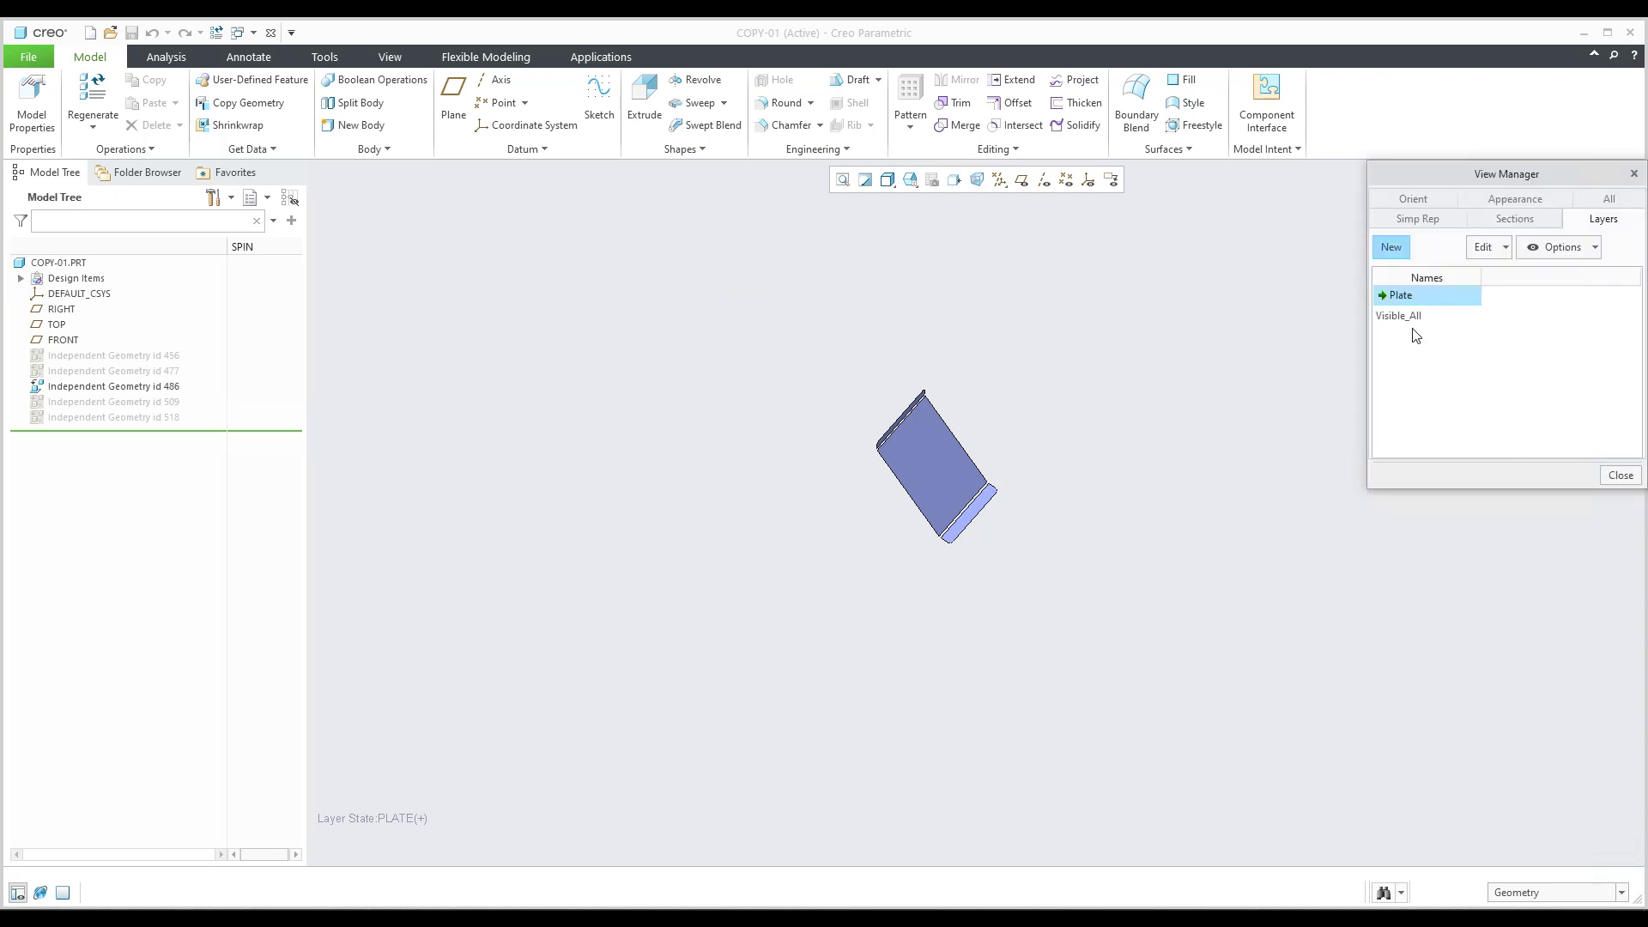
pyautogui.doubleClick(1398, 316)
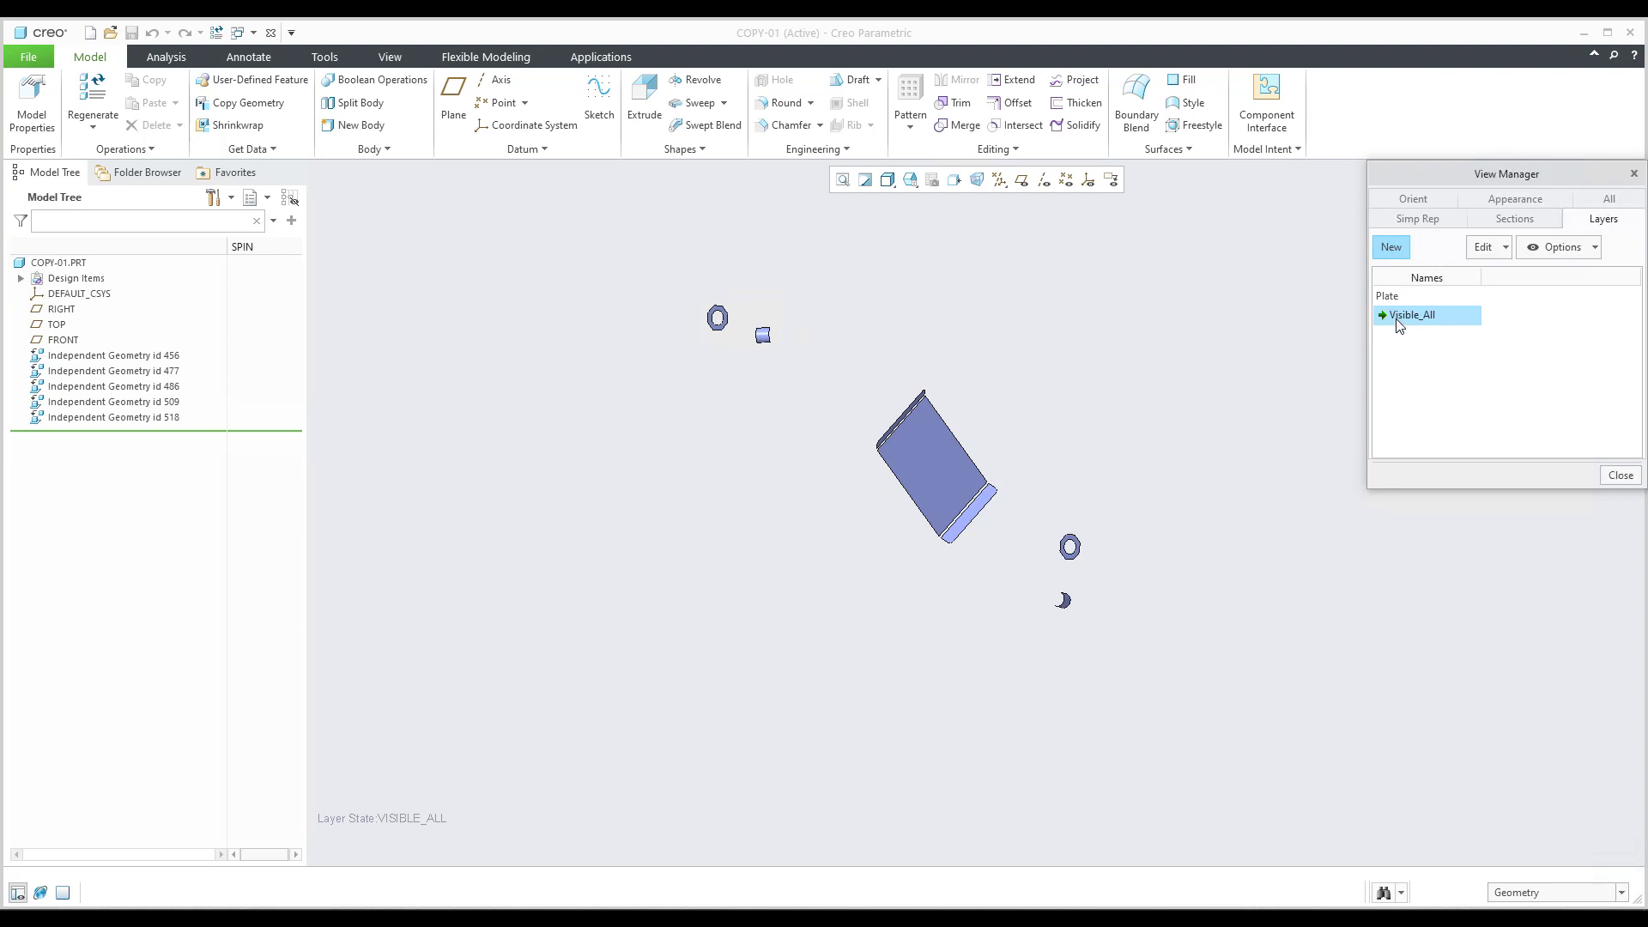
pyautogui.doubleClick(1395, 297)
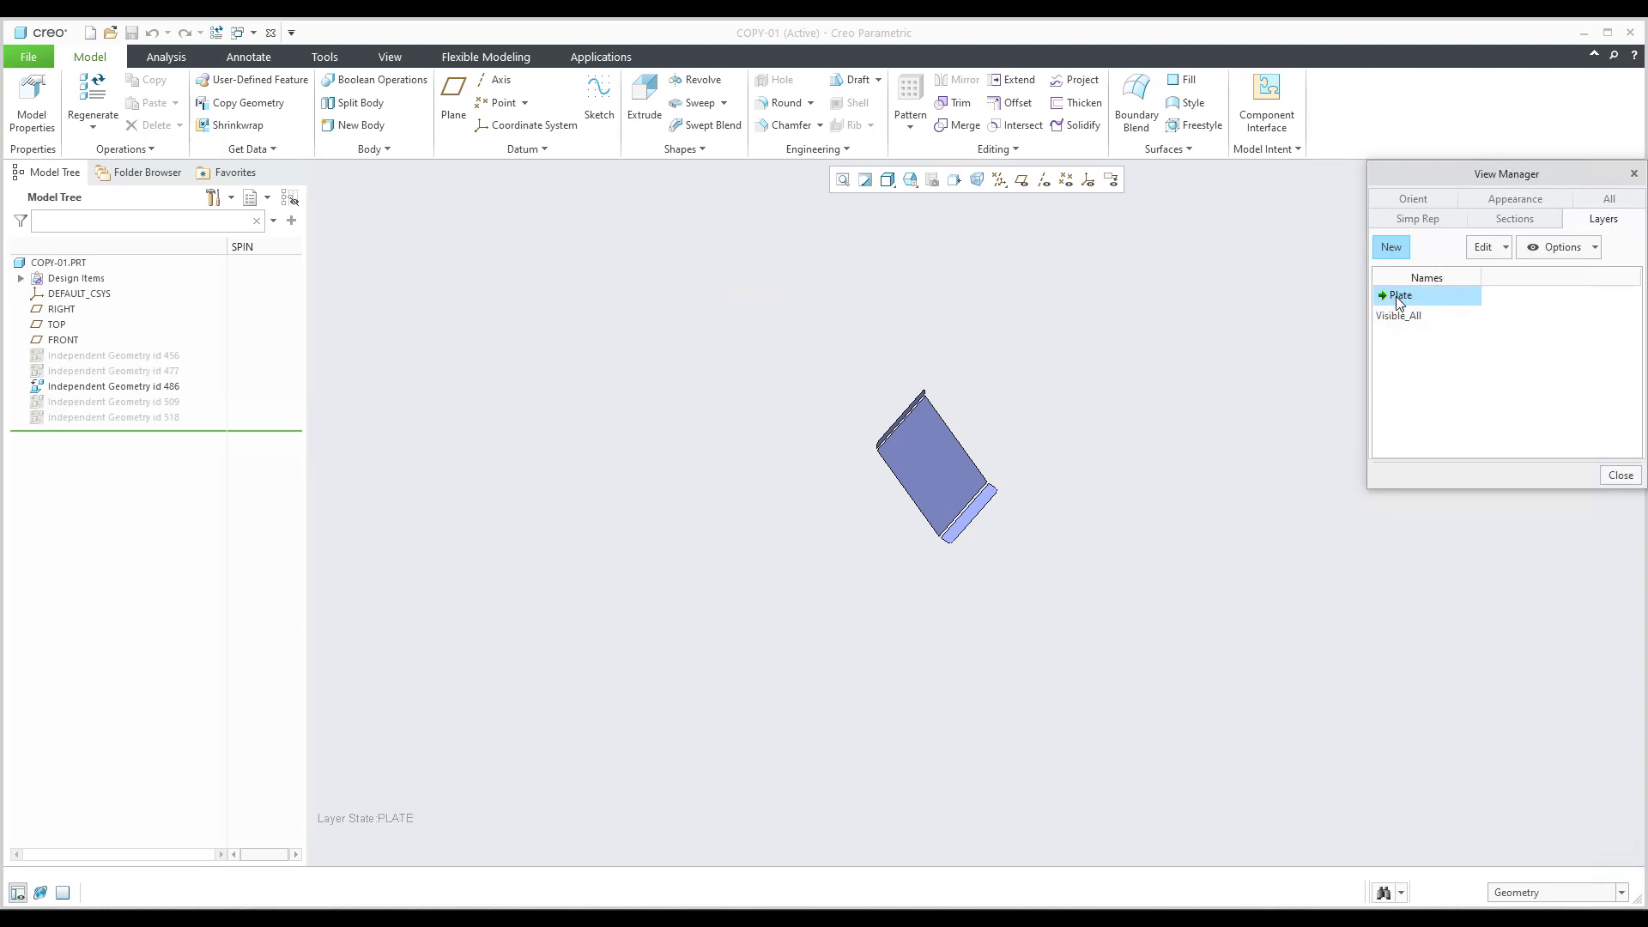
# - Rename geometry id 486 to PLATE and geometry id 456 to PIN01
pyautogui.click(97, 388)
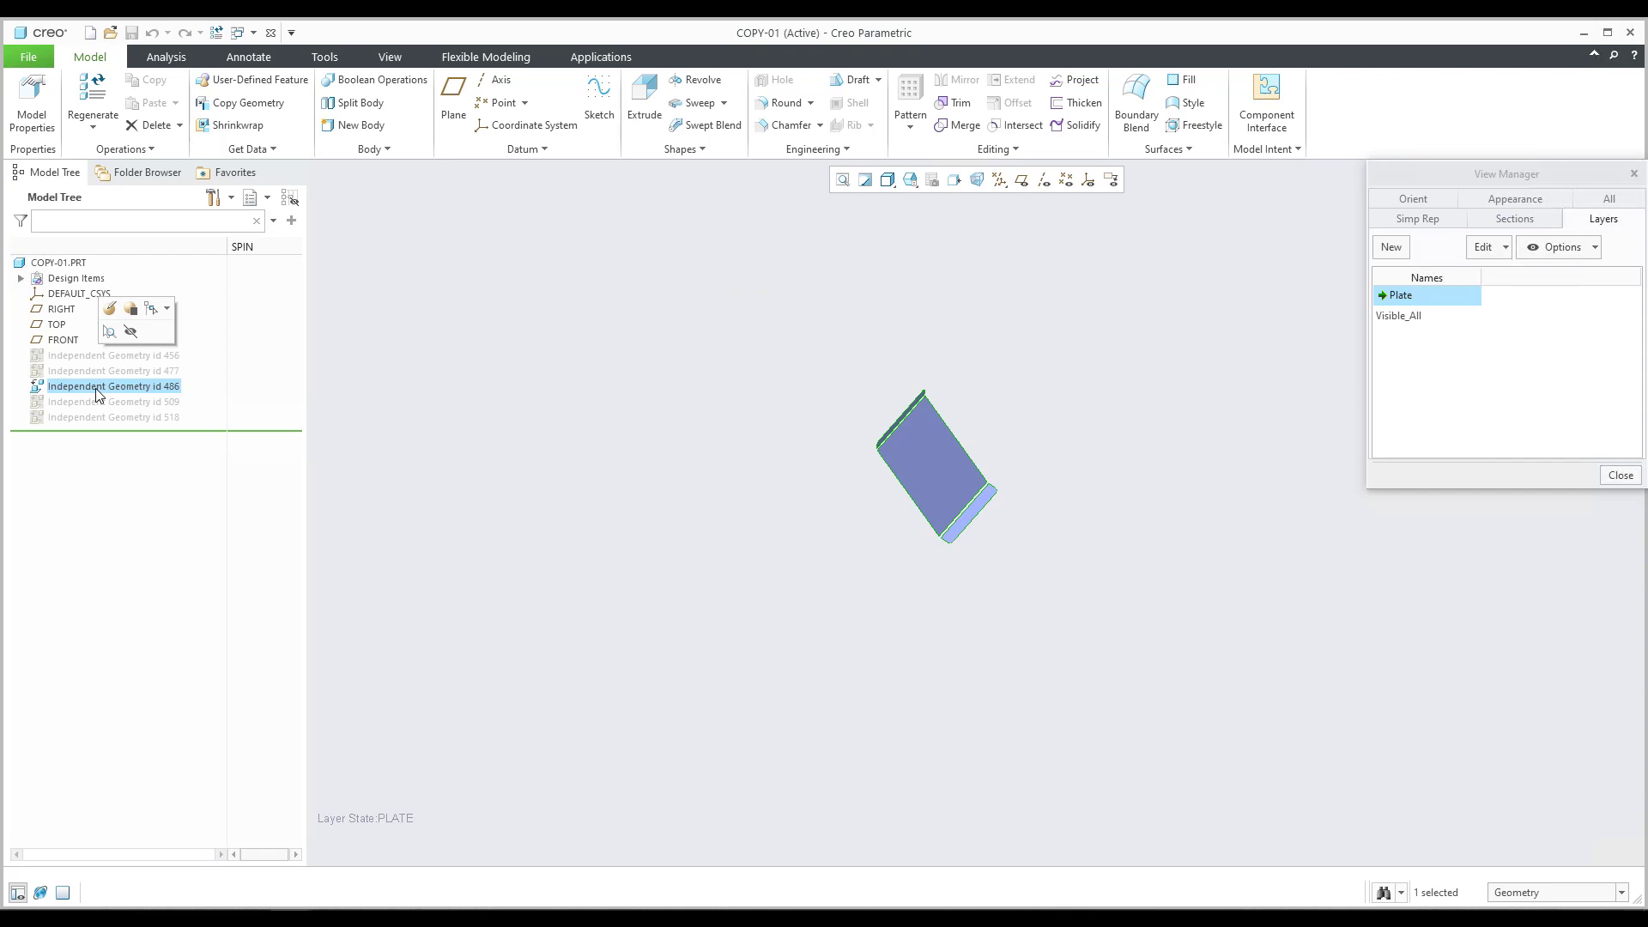
pyautogui.click(95, 388)
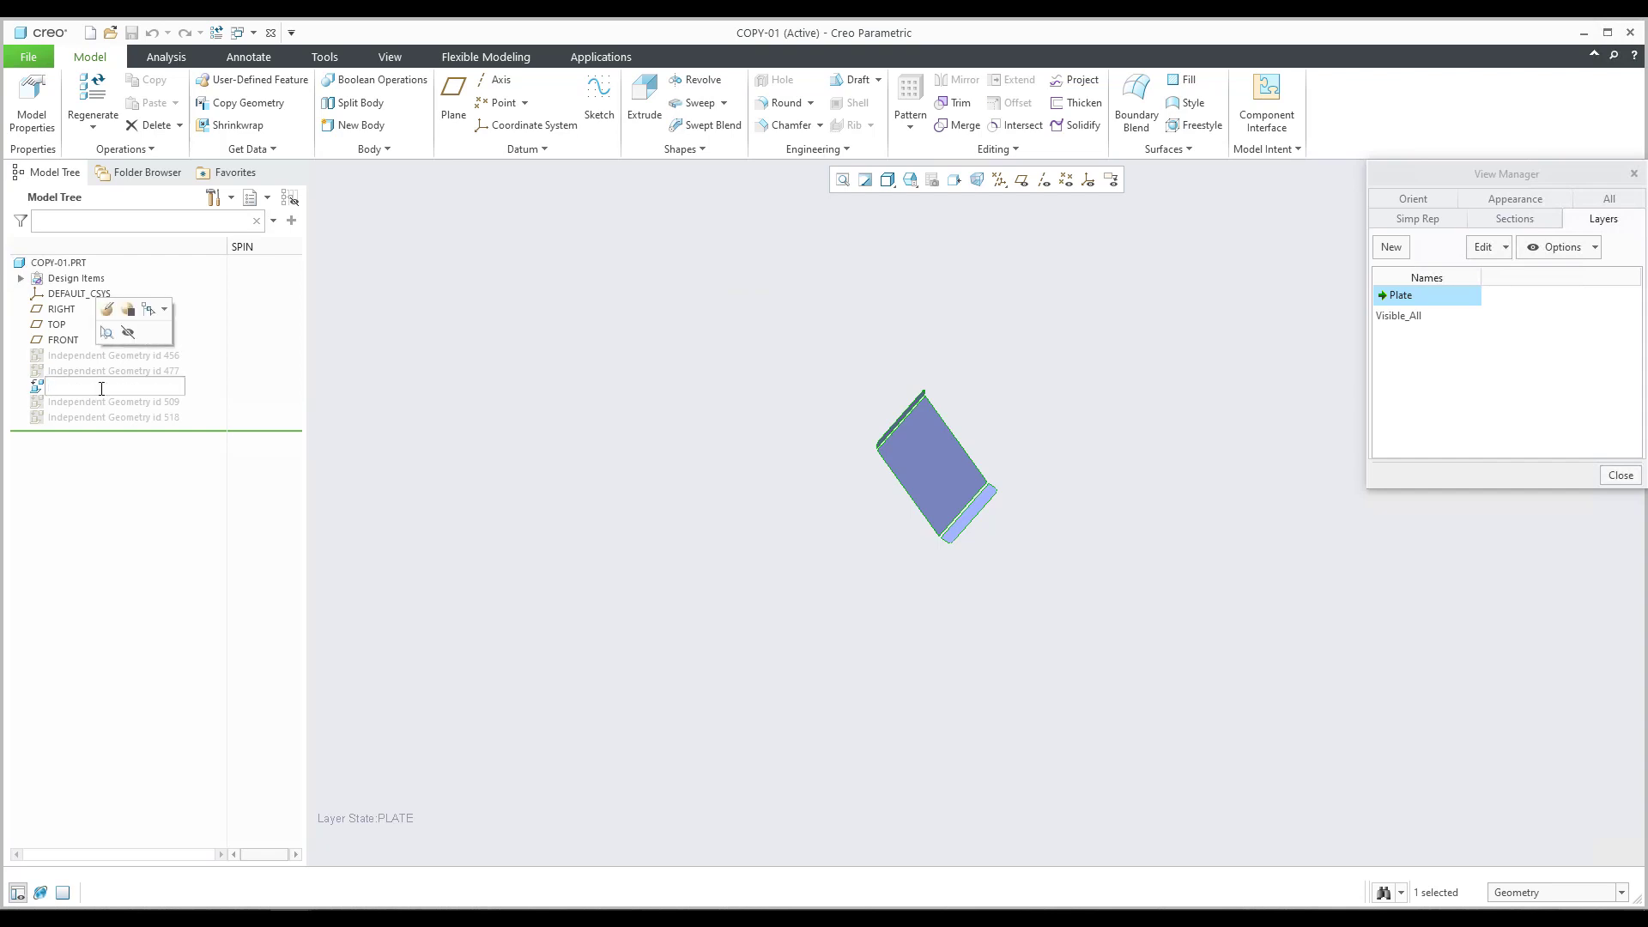
pyautogui.write('plate')
pyautogui.press('Return')
pyautogui.click(80, 359)
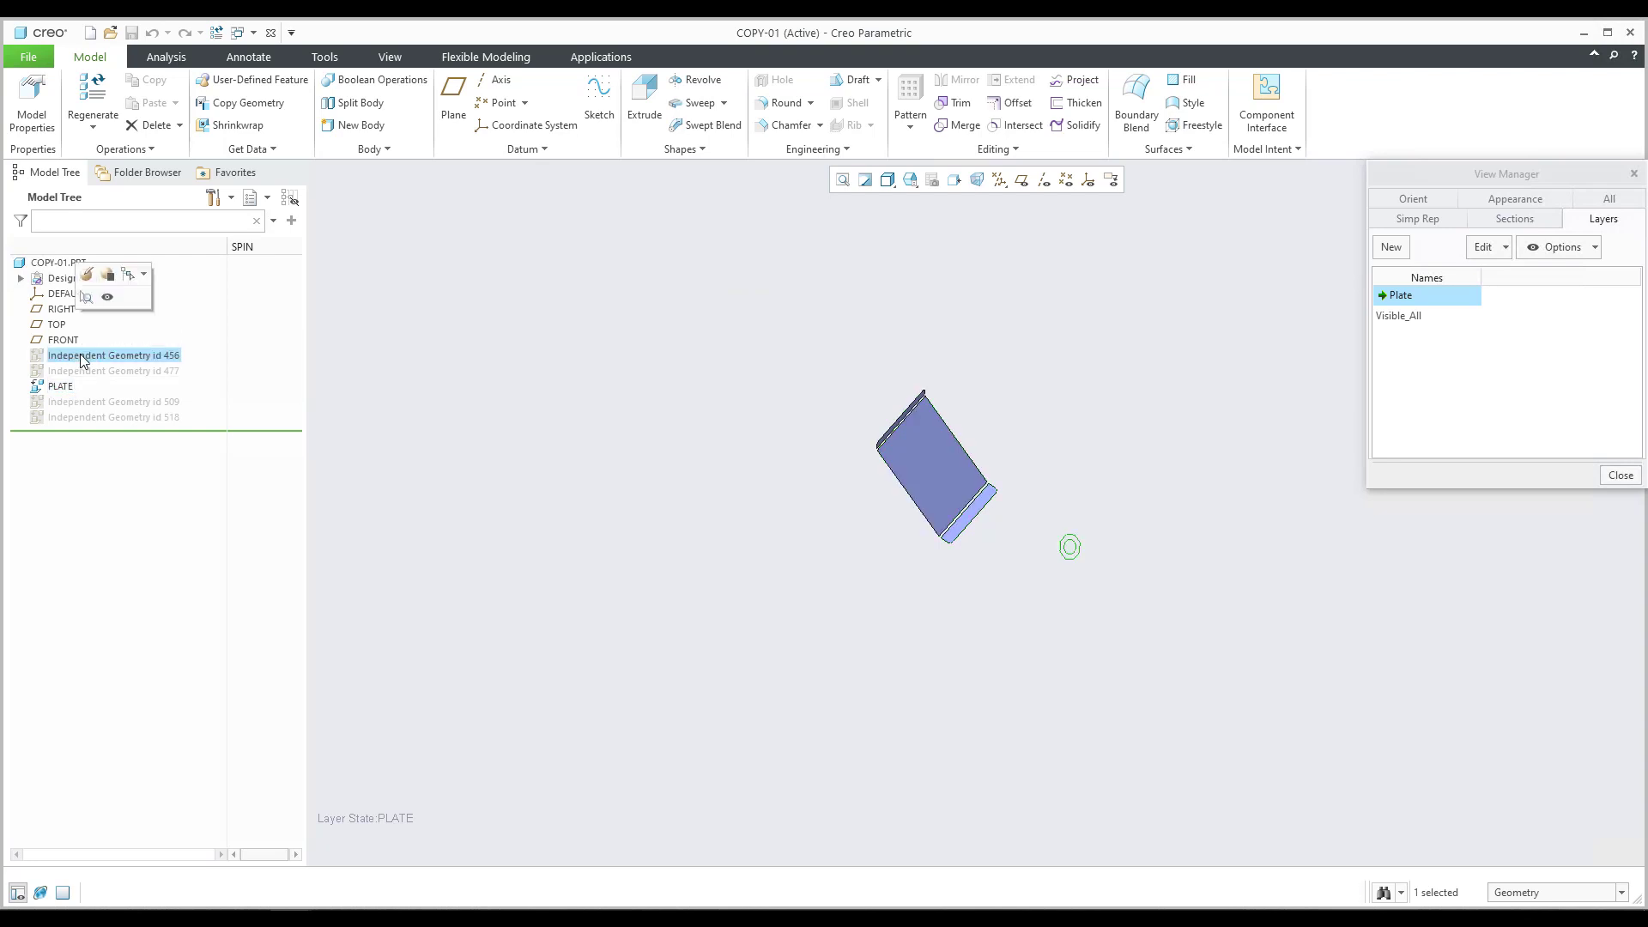
pyautogui.doubleClick(83, 360)
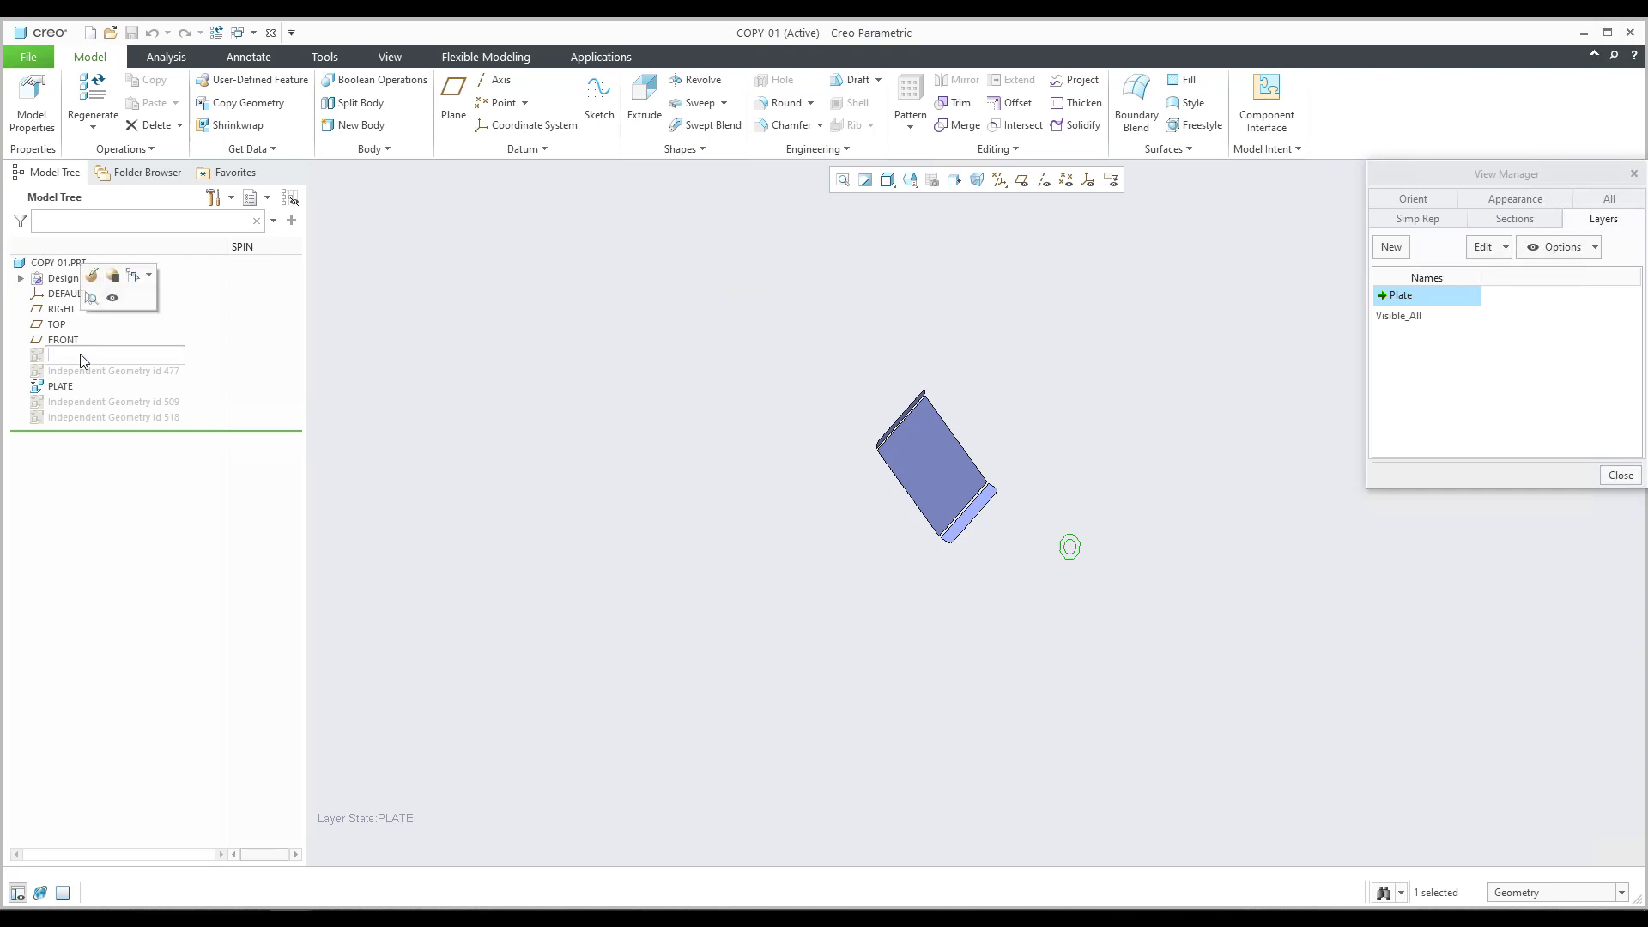
pyautogui.write('PIN01')
pyautogui.press('Return')
# - Rename geometry id 518 to PIN02 and geometry id 509 to TOP-C
pyautogui.click(77, 416)
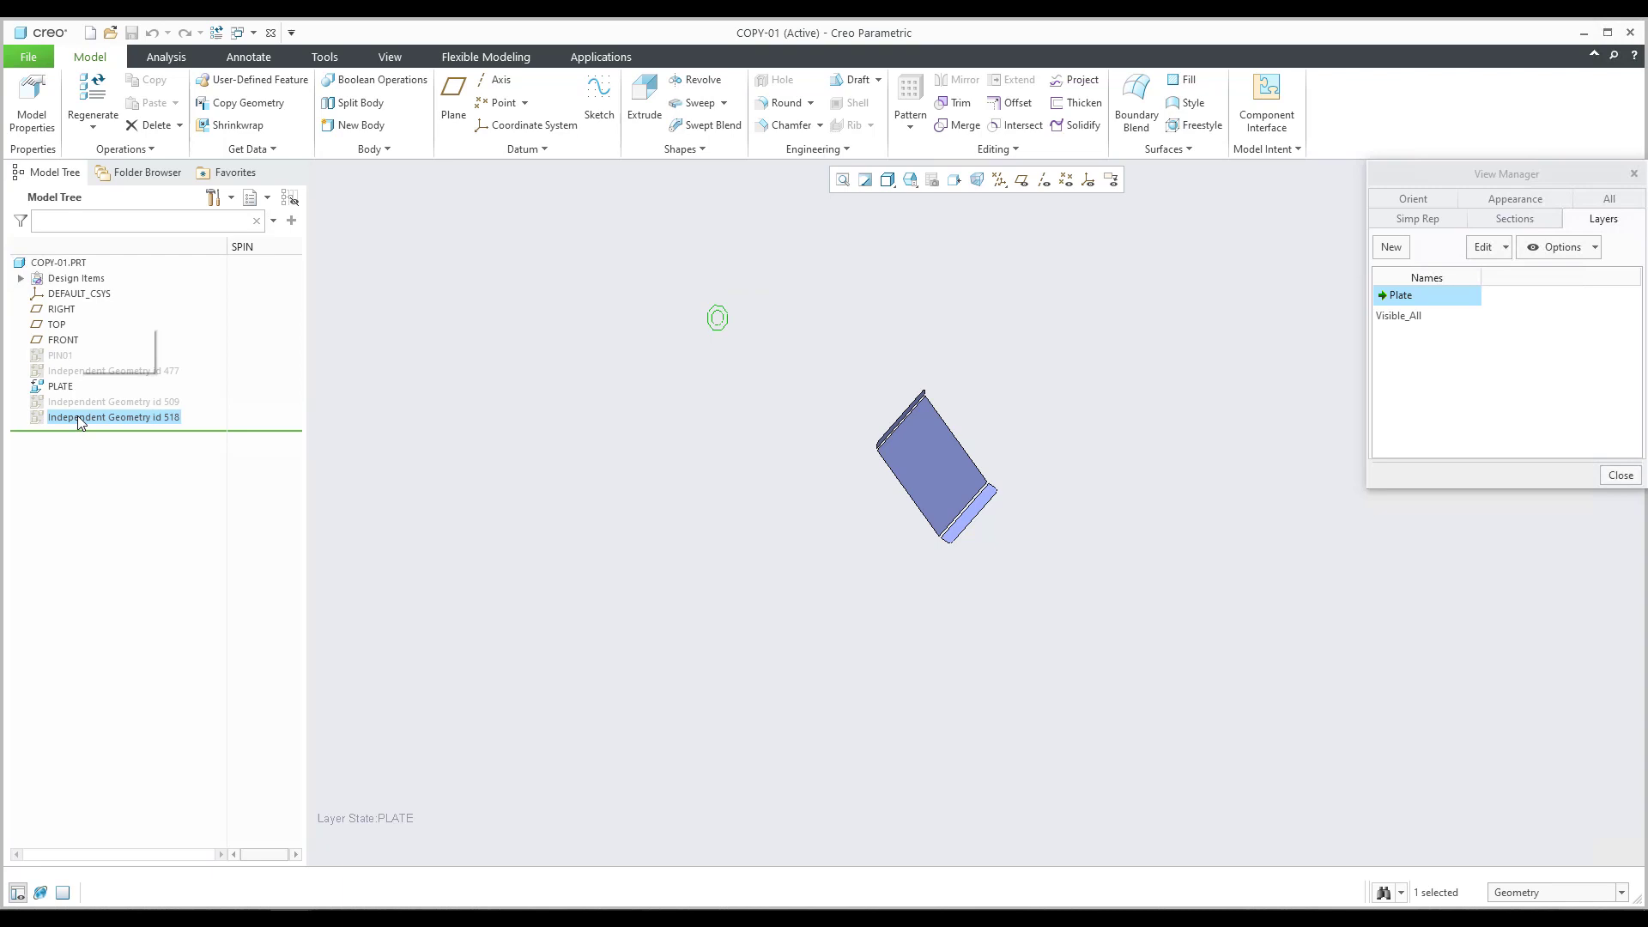
pyautogui.doubleClick(78, 416)
pyautogui.write('PIN02')
pyautogui.press('Return')
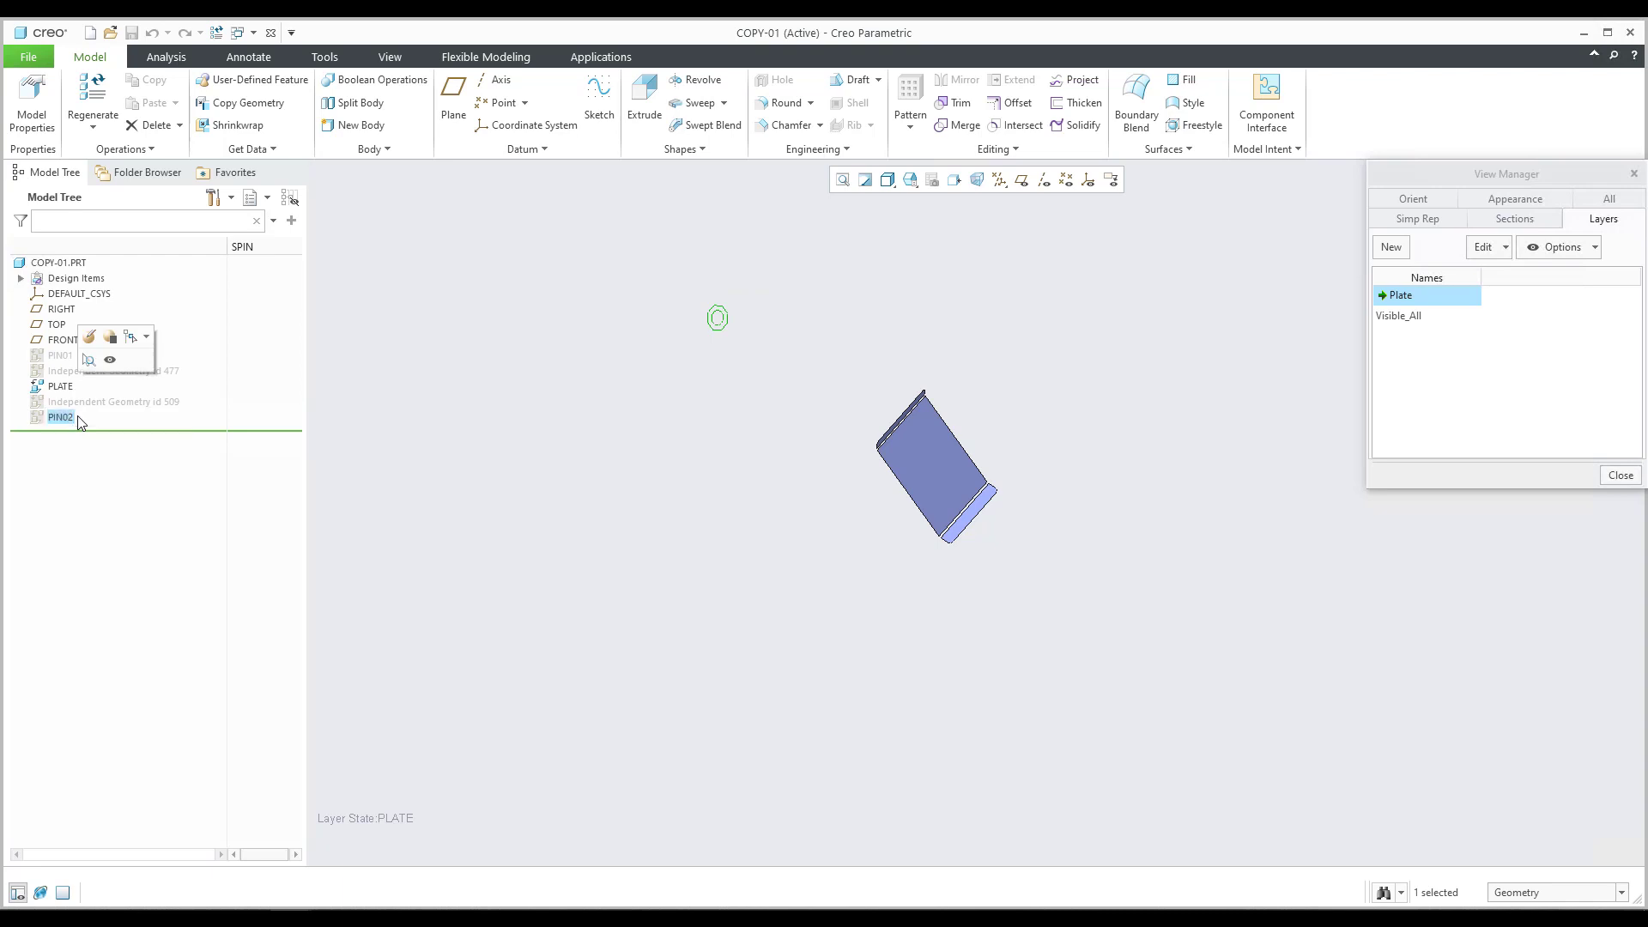
pyautogui.click(112, 406)
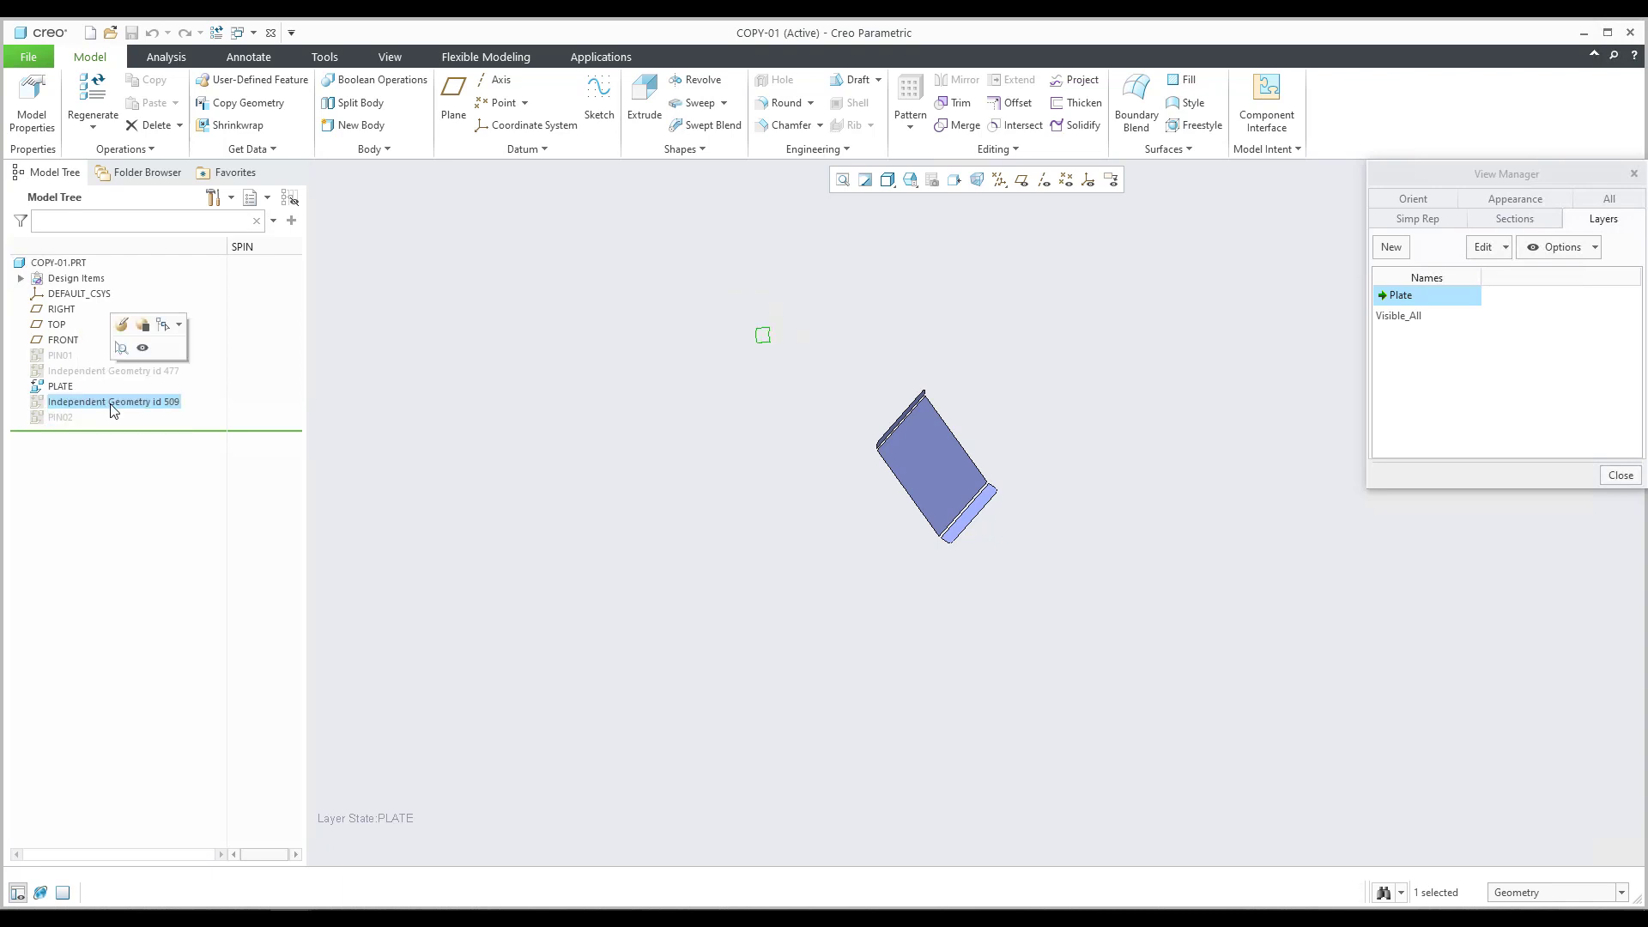
pyautogui.doubleClick(111, 403)
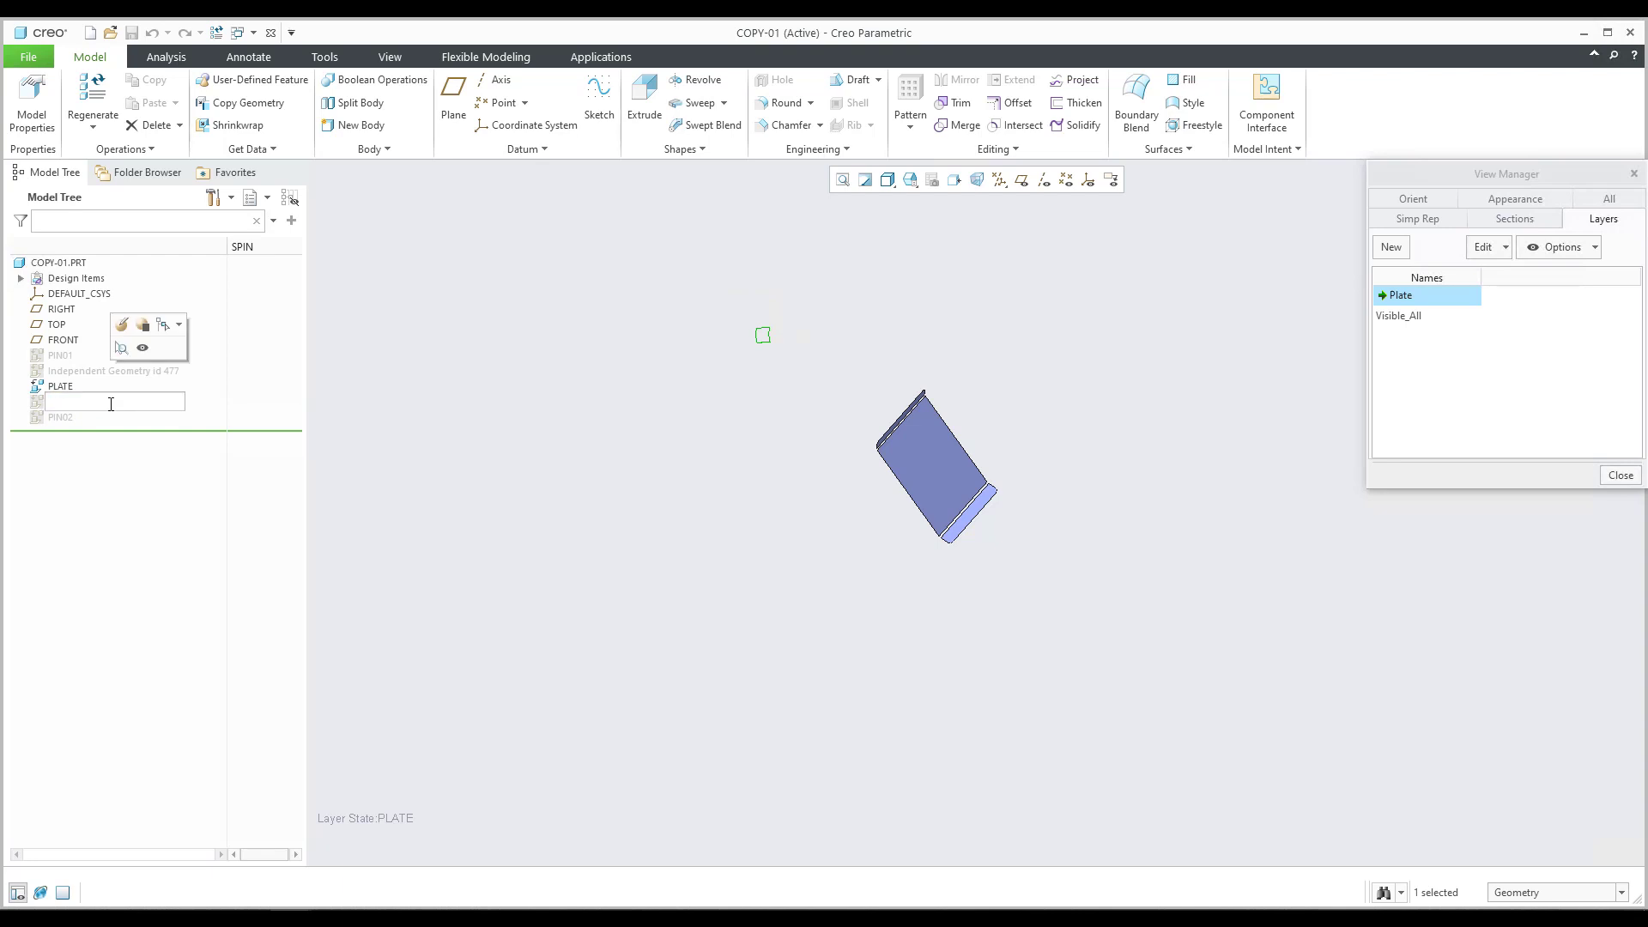
pyautogui.write('top-c')
pyautogui.press('Return')
# - Rename geometry id 477 to BOTTM-C and clear the model tree selection
pyautogui.click(75, 379)
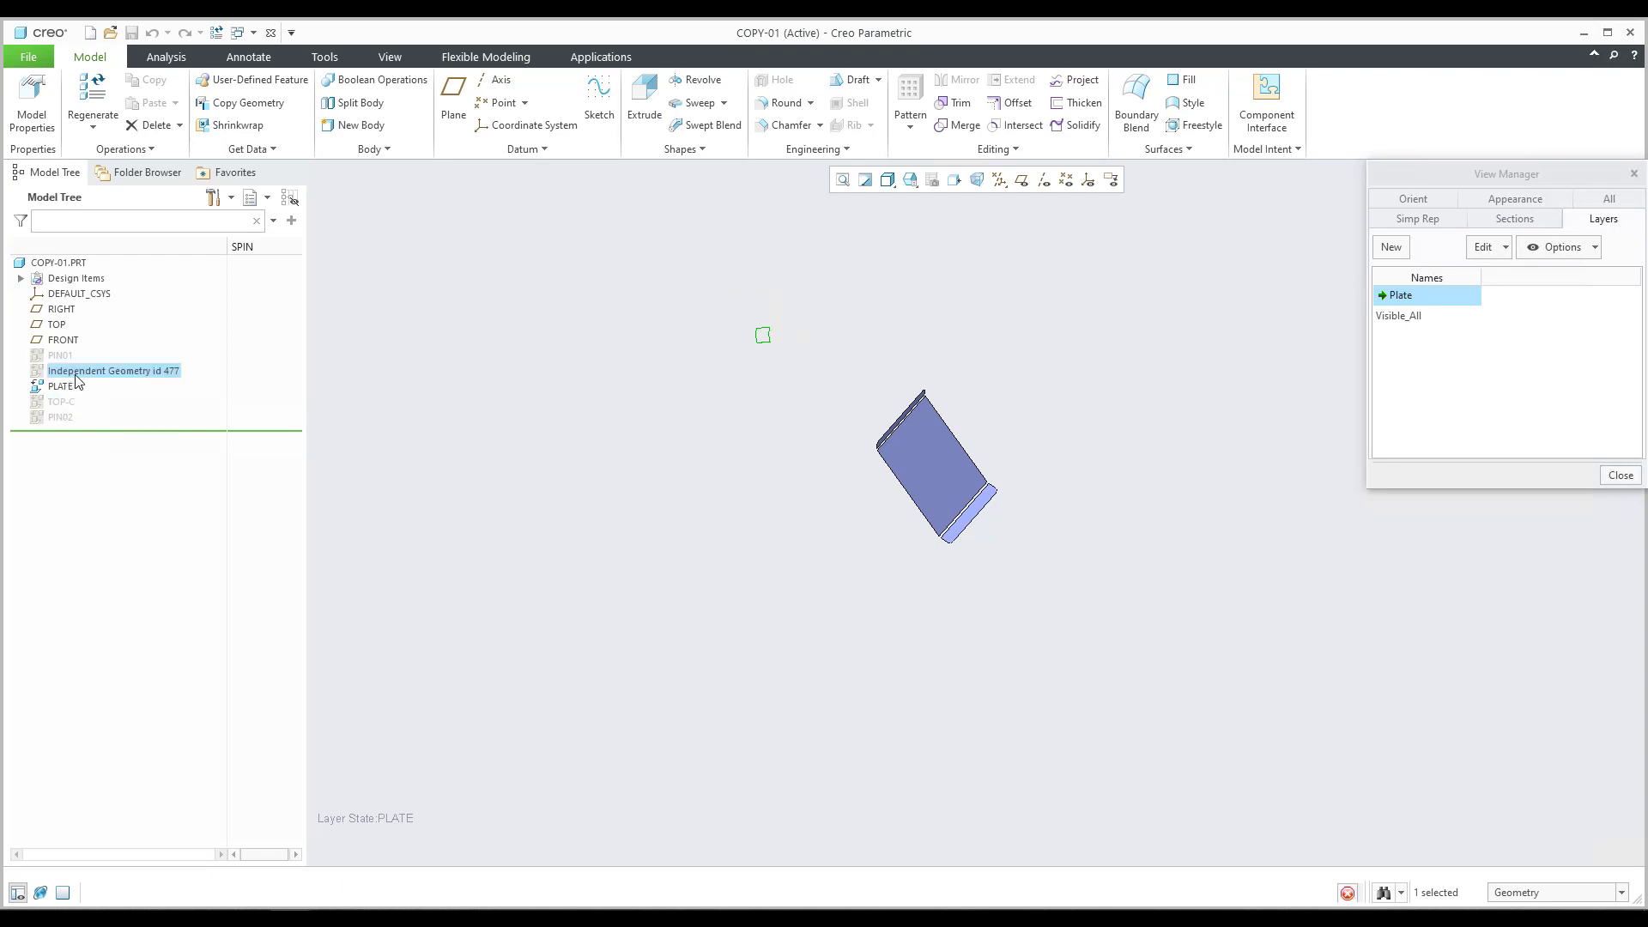
pyautogui.doubleClick(96, 372)
pyautogui.write('b')
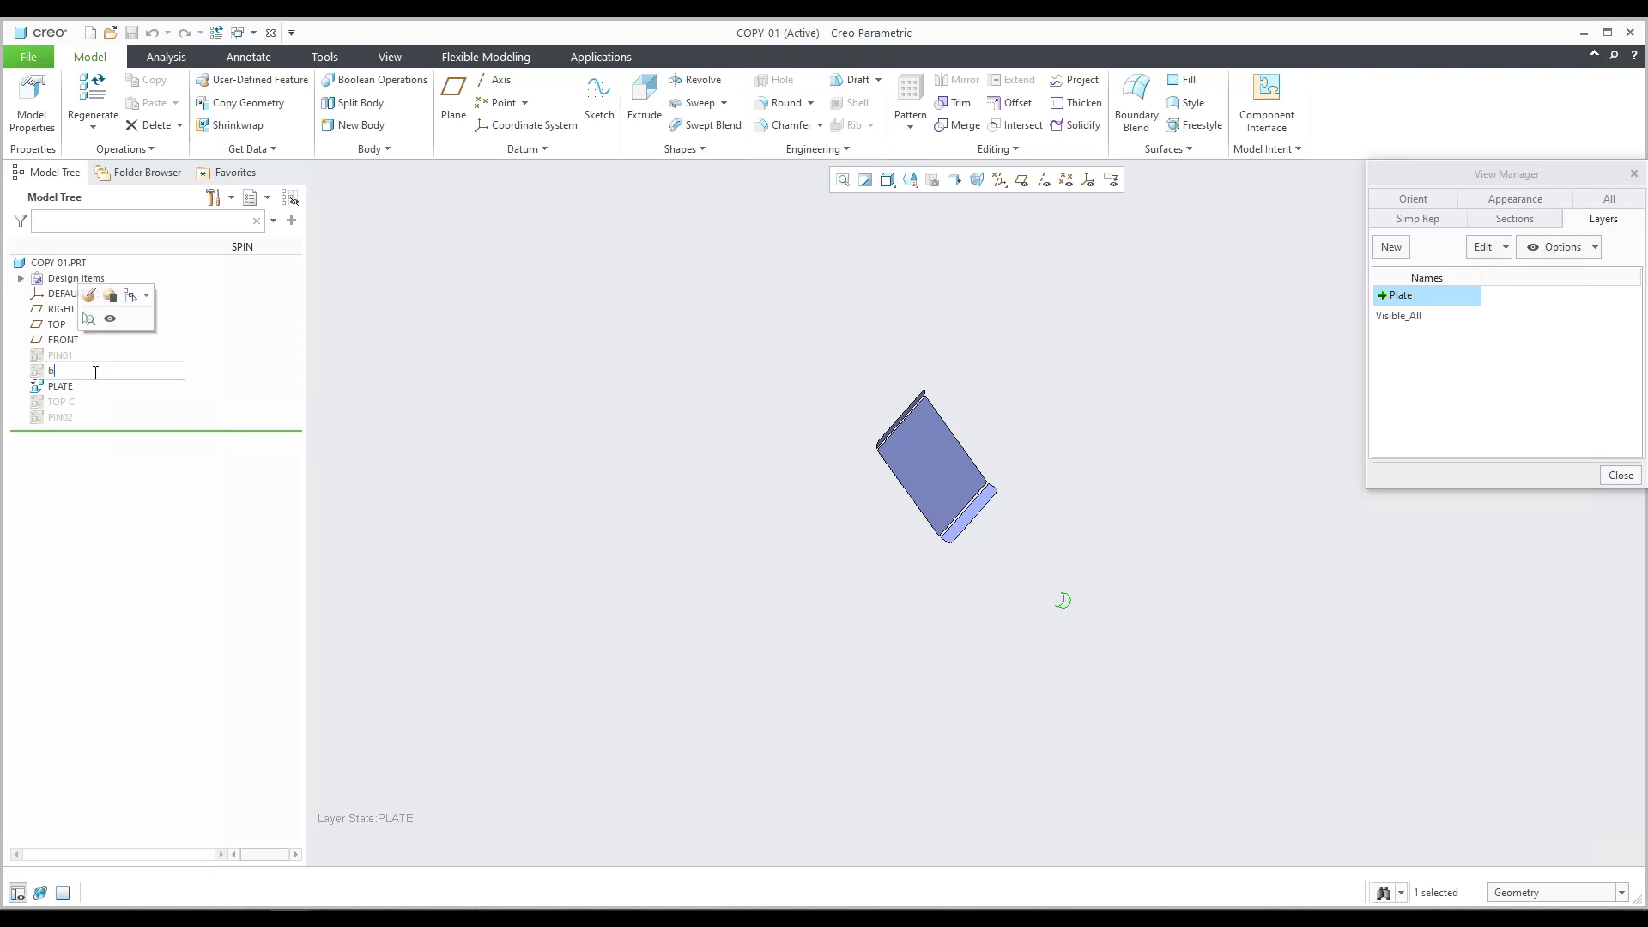
pyautogui.write('ottm-c')
pyautogui.press('Return')
pyautogui.click(134, 433)
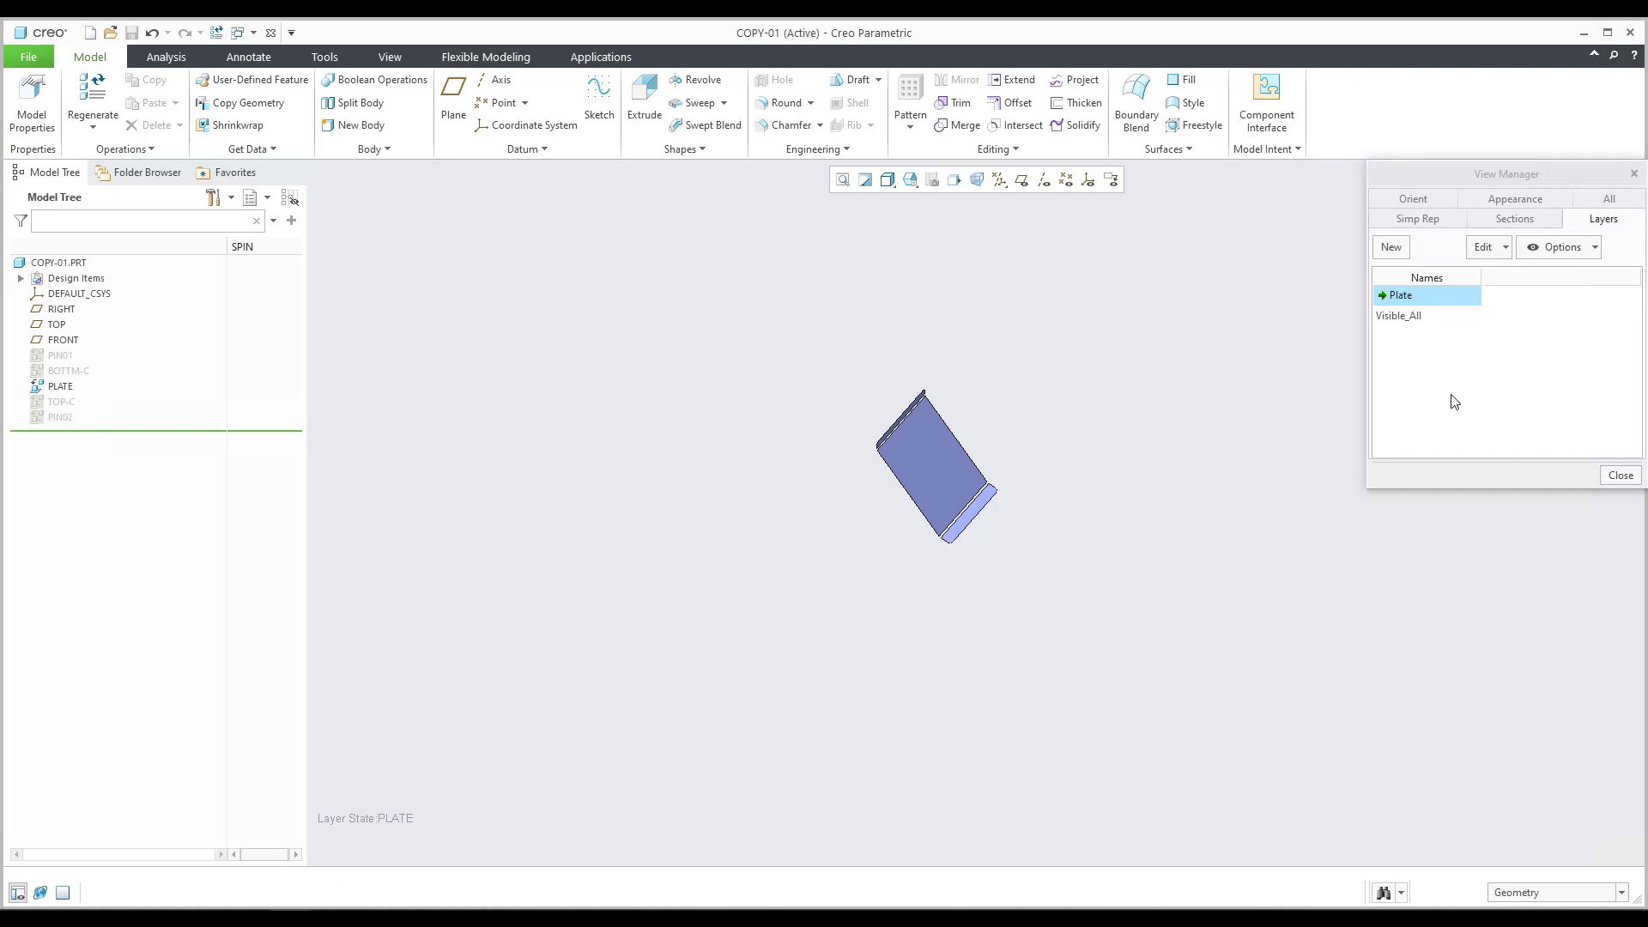
# - Activate Visible_All, create a Connct-Hide layer state, and select TOP-C and BOTTM-C
pyautogui.doubleClick(1399, 317)
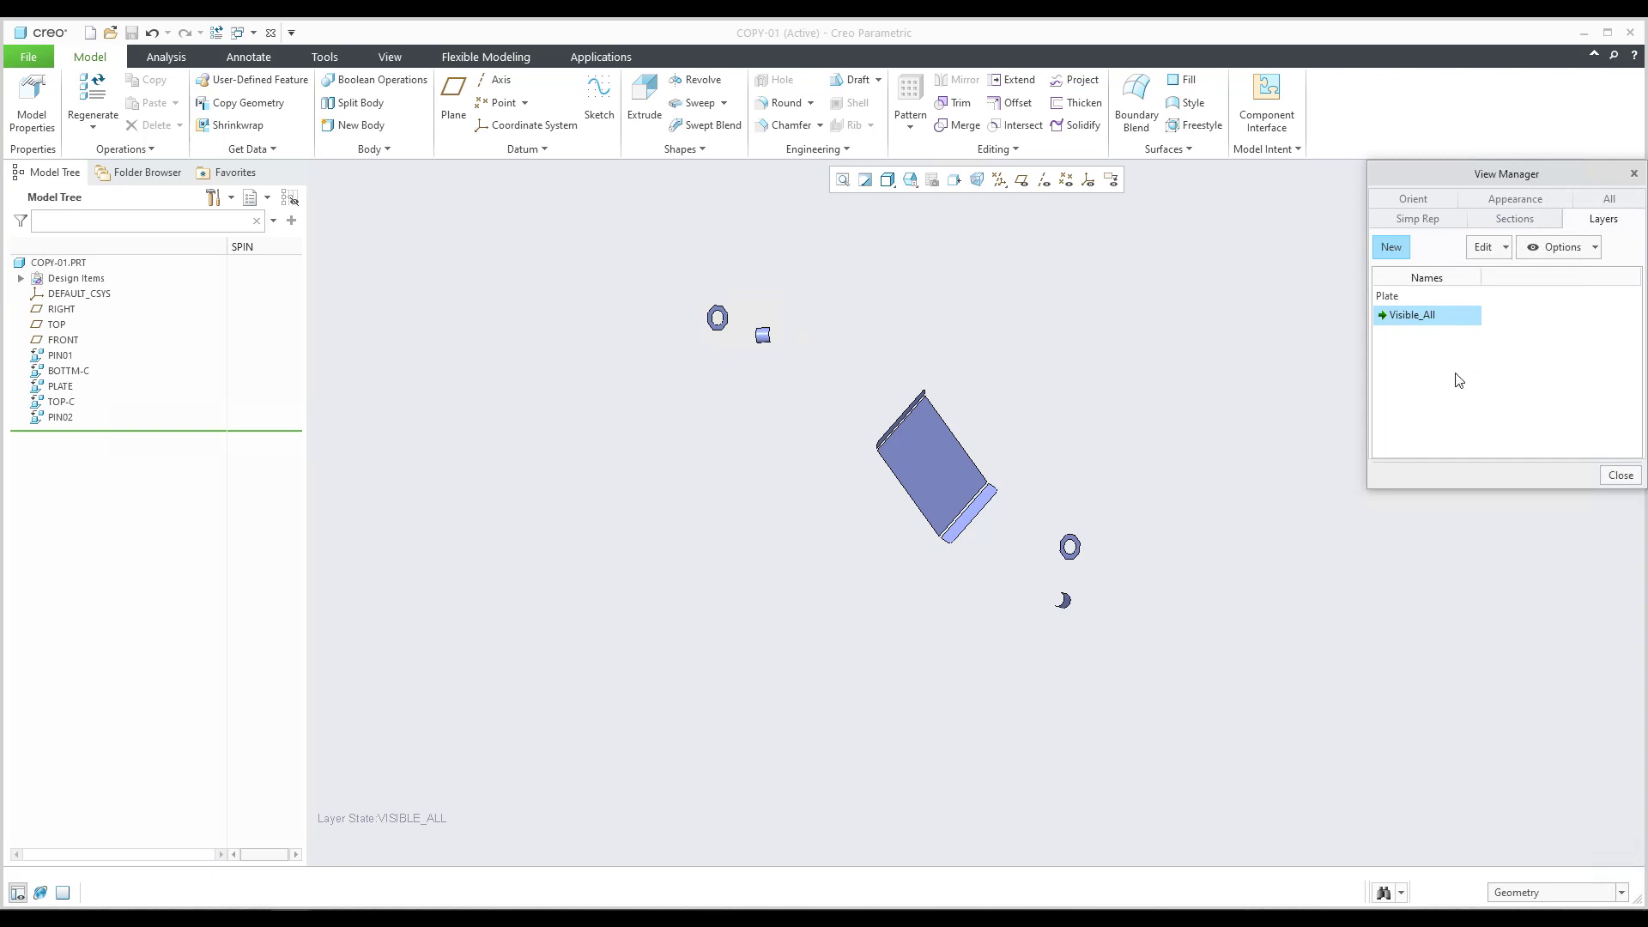
pyautogui.click(1392, 248)
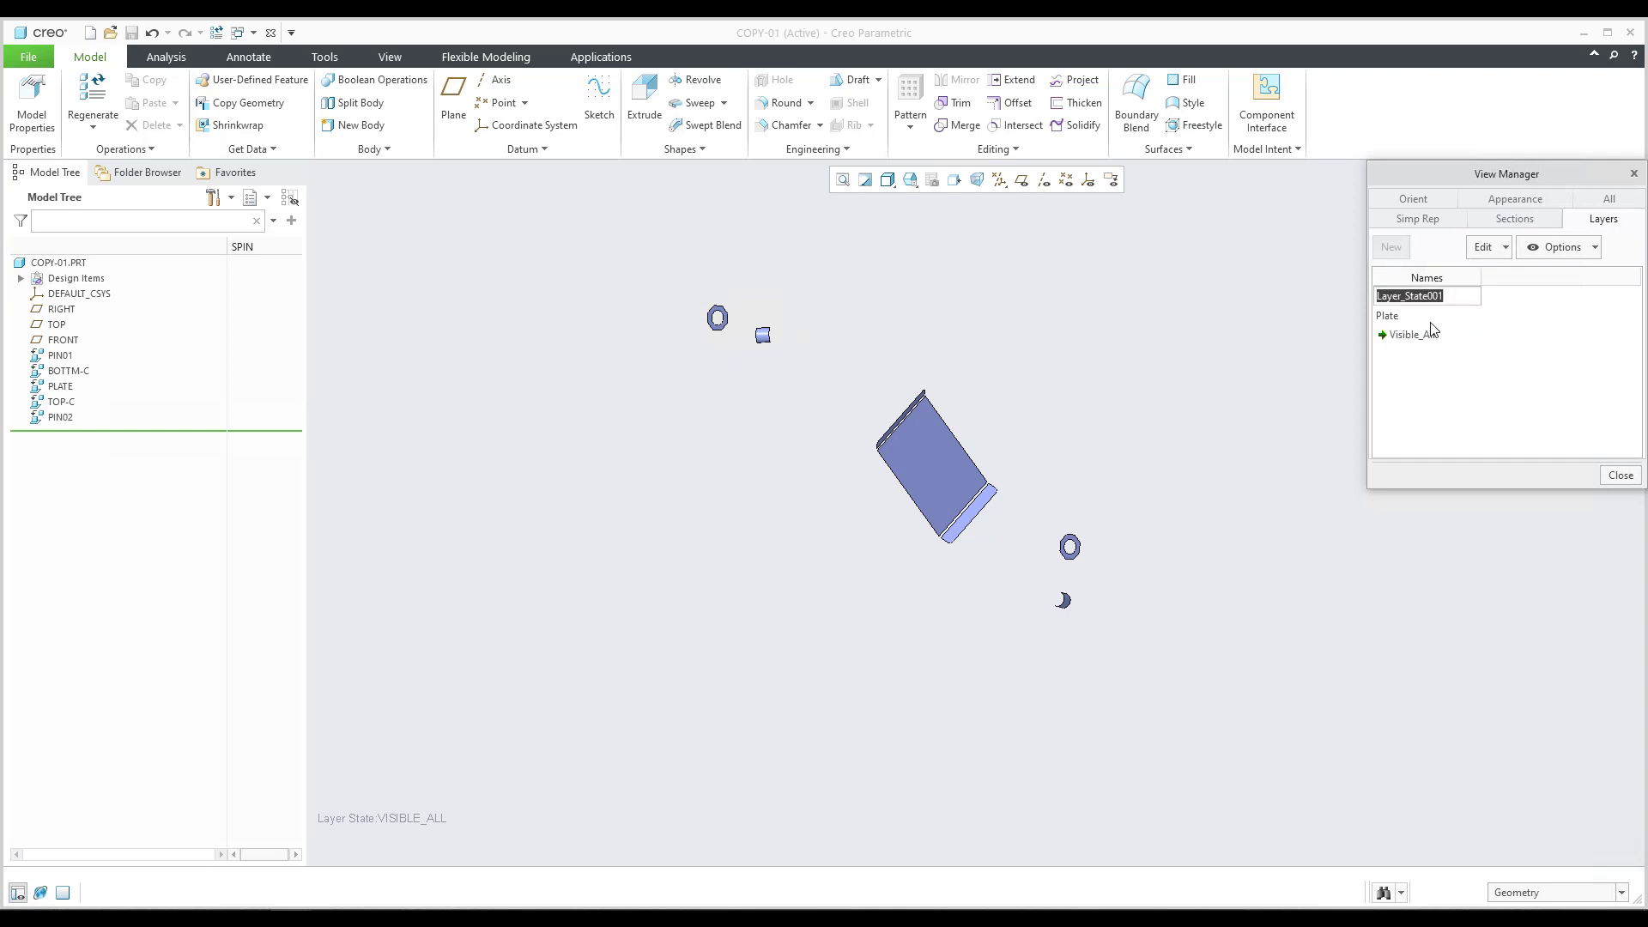
pyautogui.write('connct-Hide')
pyautogui.press('Return')
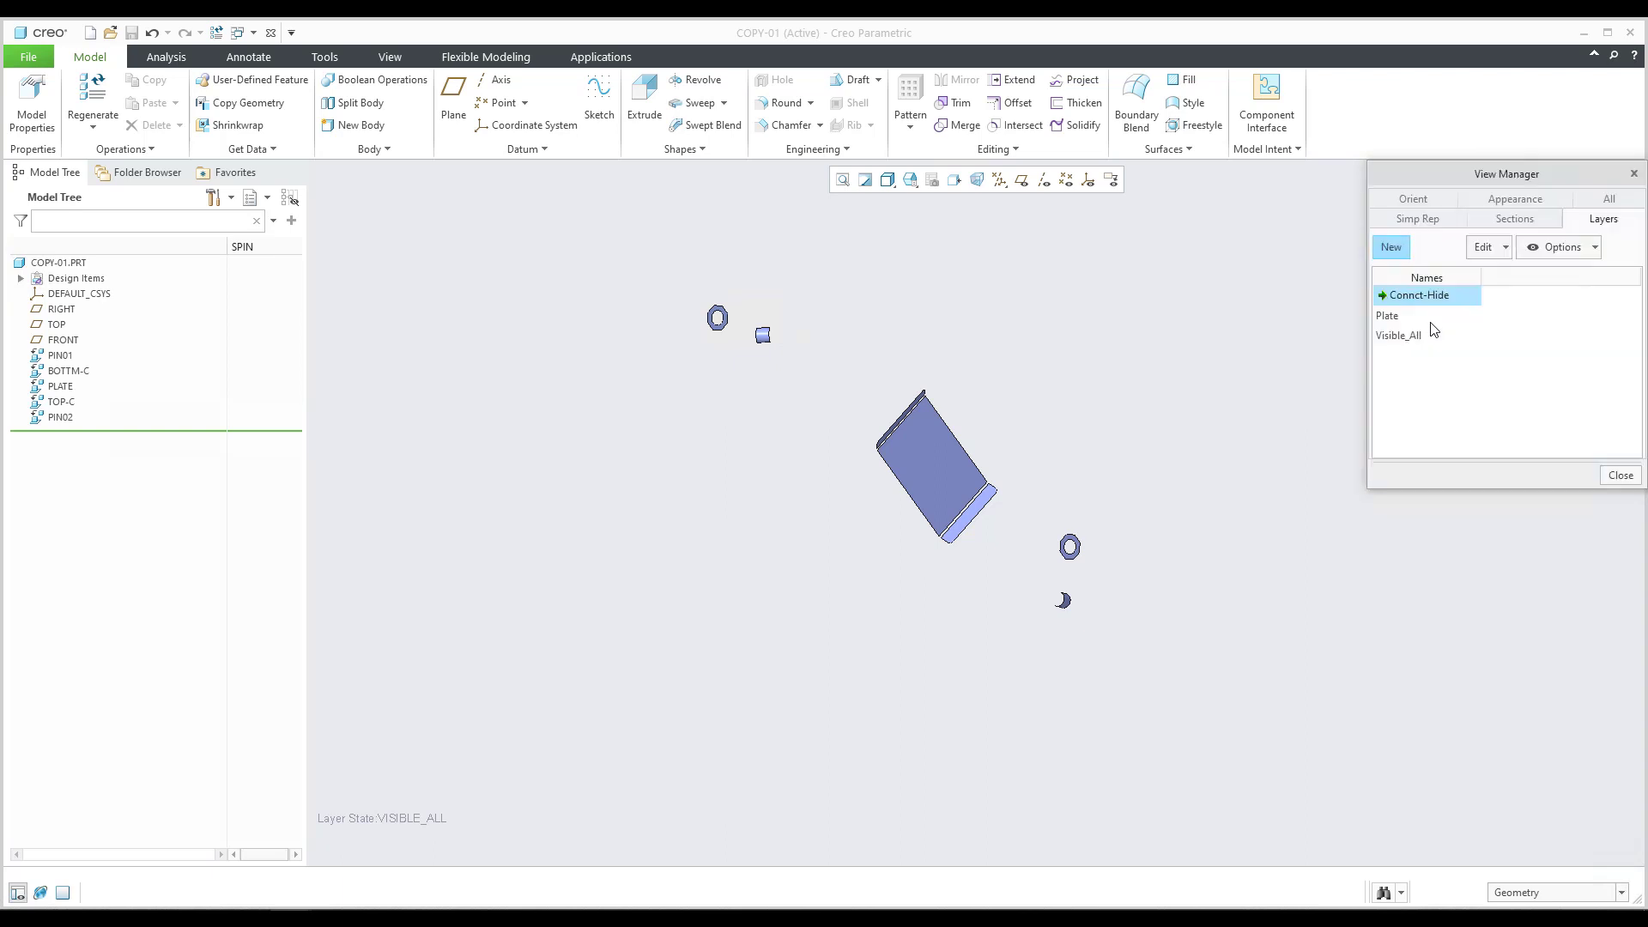
pyautogui.click(55, 403)
pyautogui.keyDown('ctrl'); pyautogui.click(74, 372); pyautogui.keyUp('ctrl')
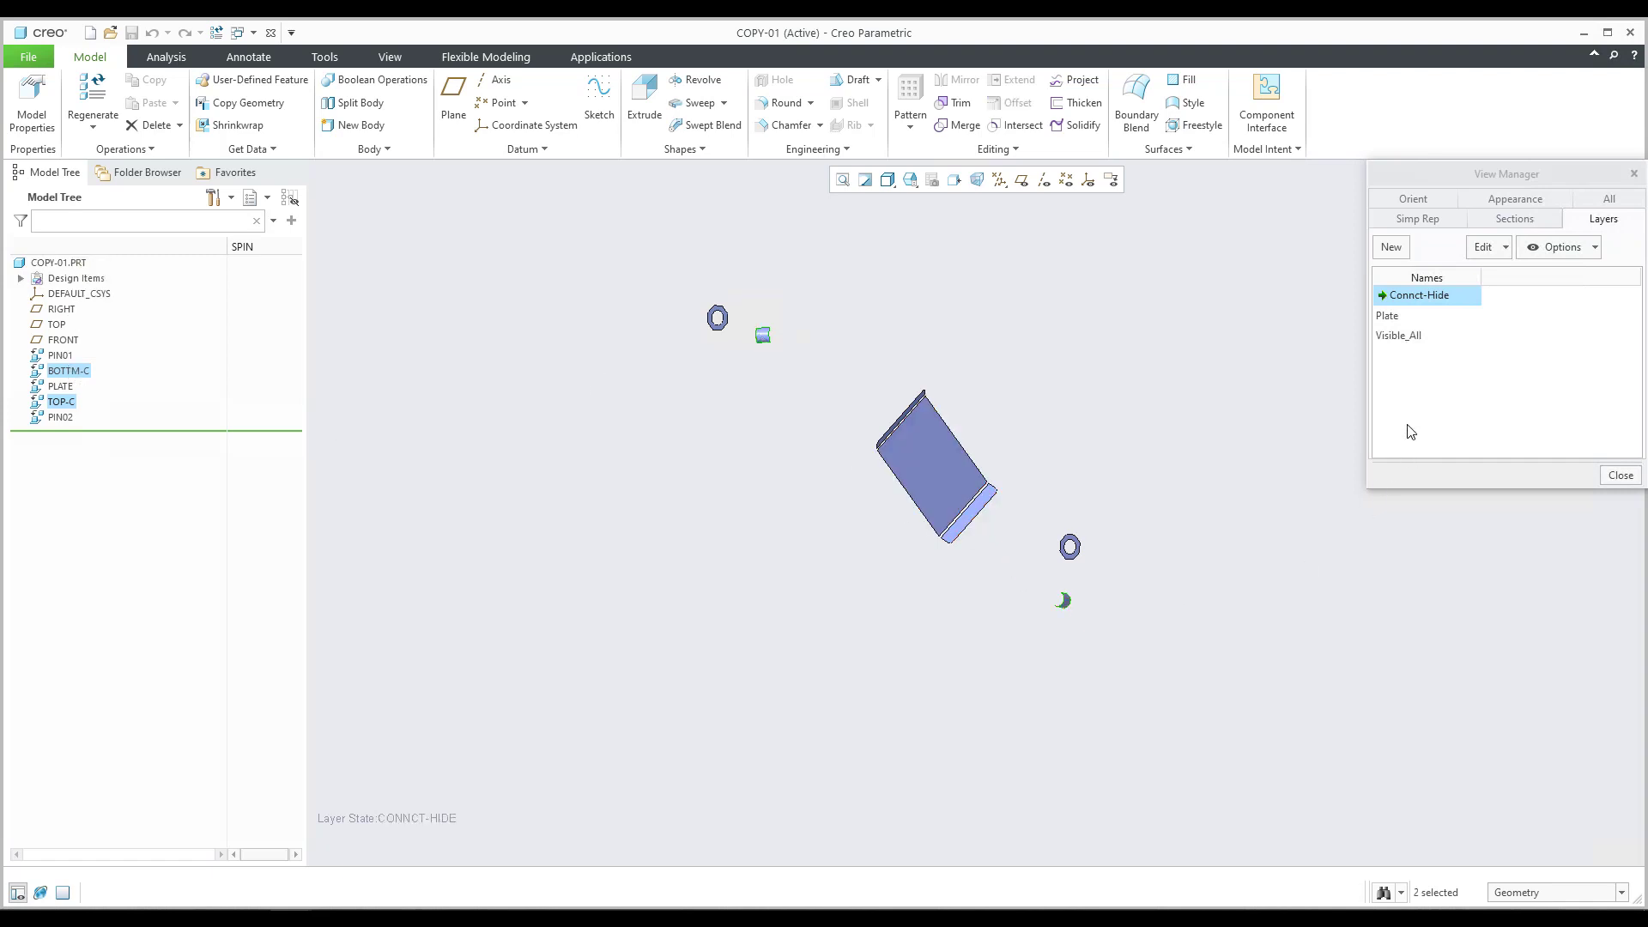
# - Hide TOP-C and BOTTM-C, save that into Connct-Hide, then toggle Plate and back to check
pyautogui.rightClick(69, 372)
pyautogui.click(100, 340)
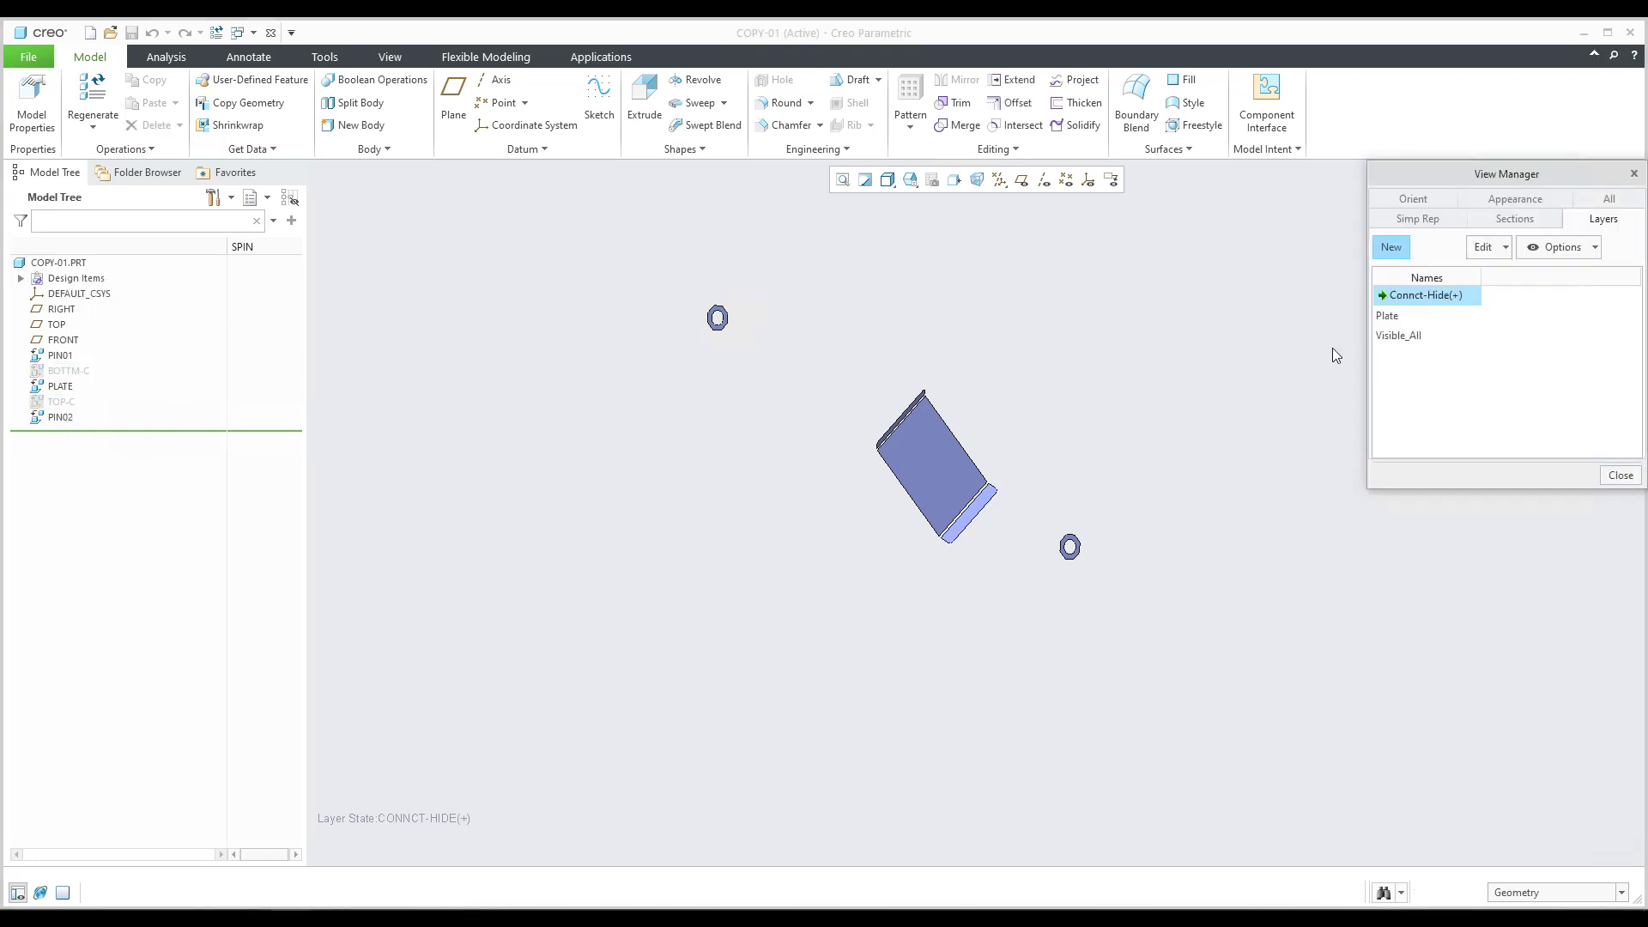
pyautogui.rightClick(1423, 305)
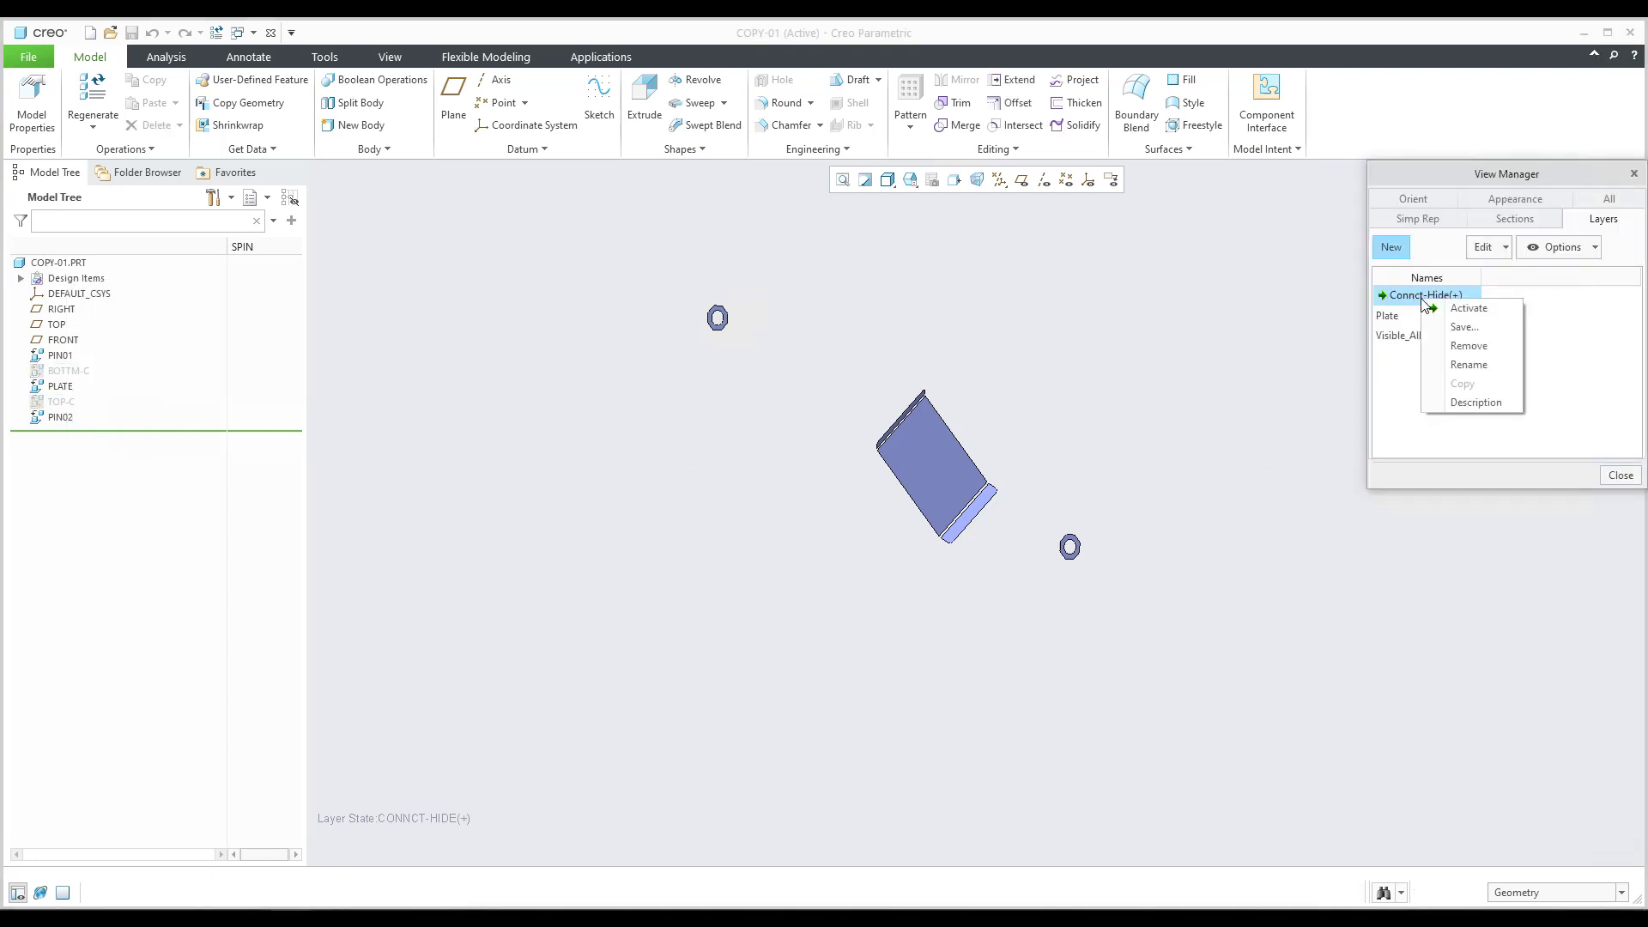
pyautogui.click(1459, 330)
pyautogui.click(1561, 343)
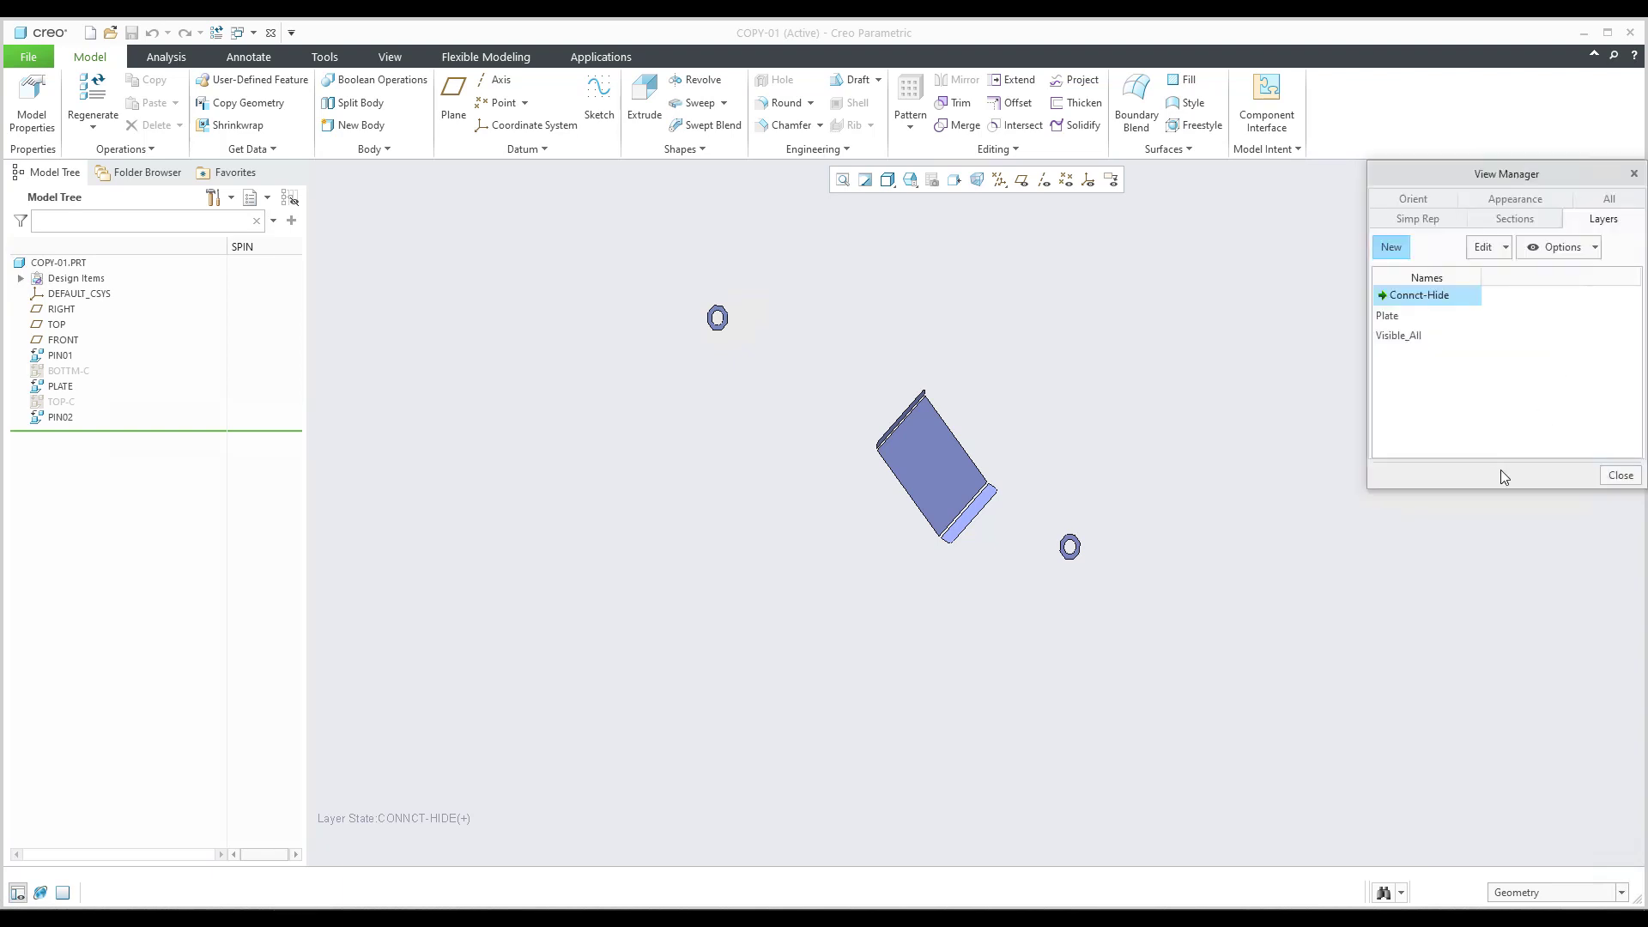
pyautogui.doubleClick(1384, 317)
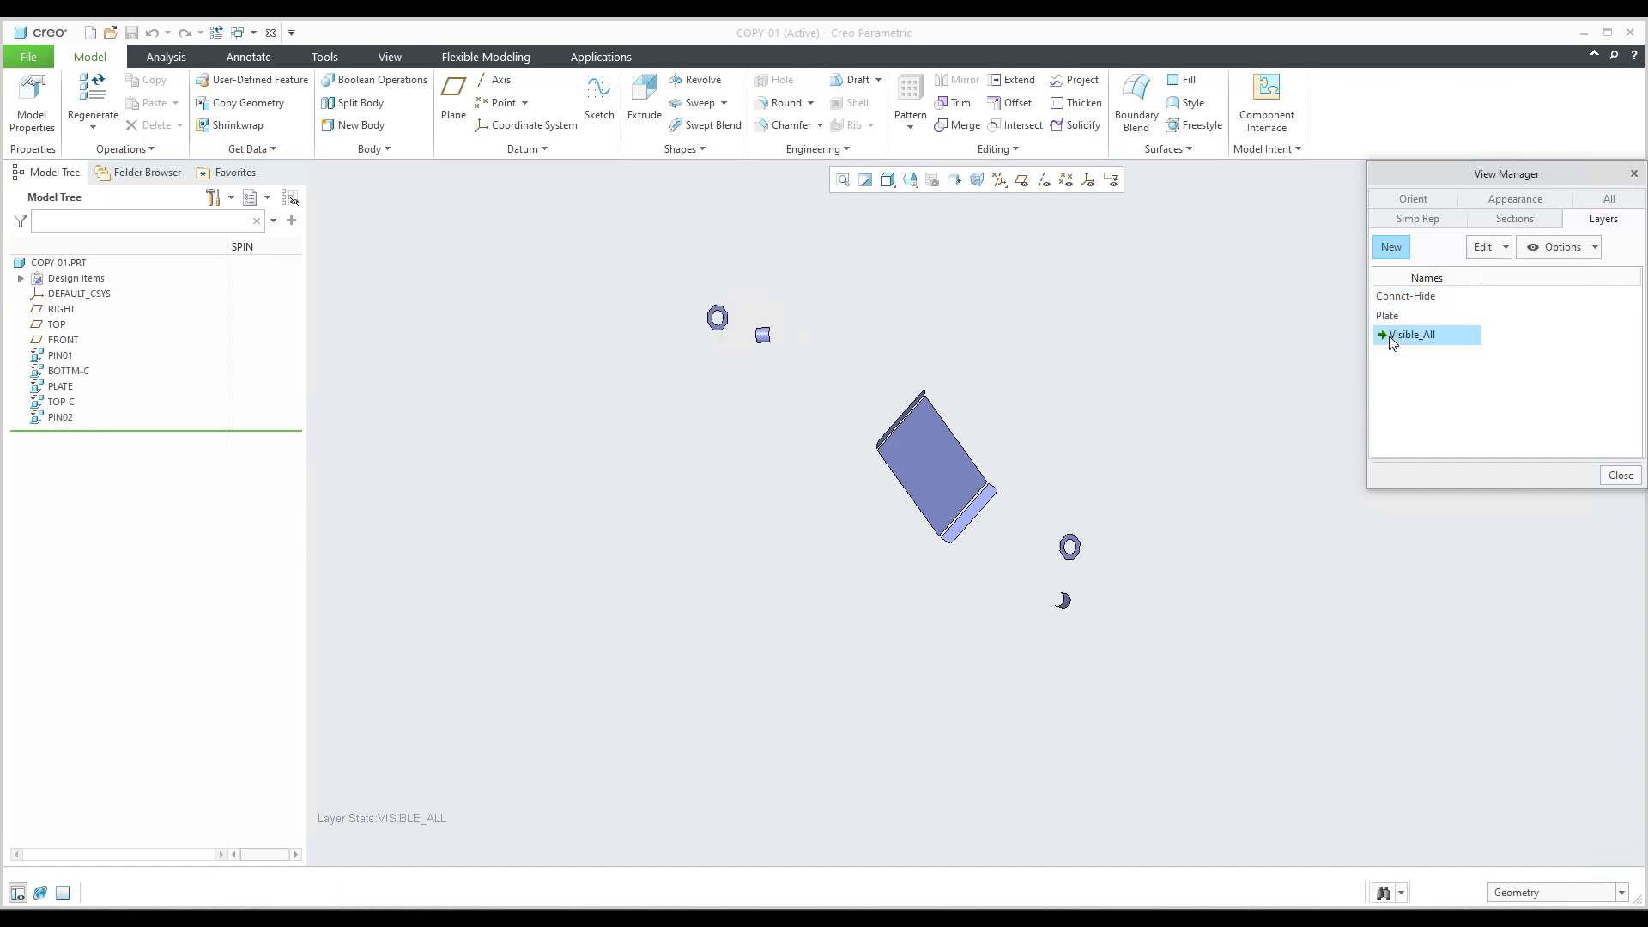
pyautogui.doubleClick(1398, 299)
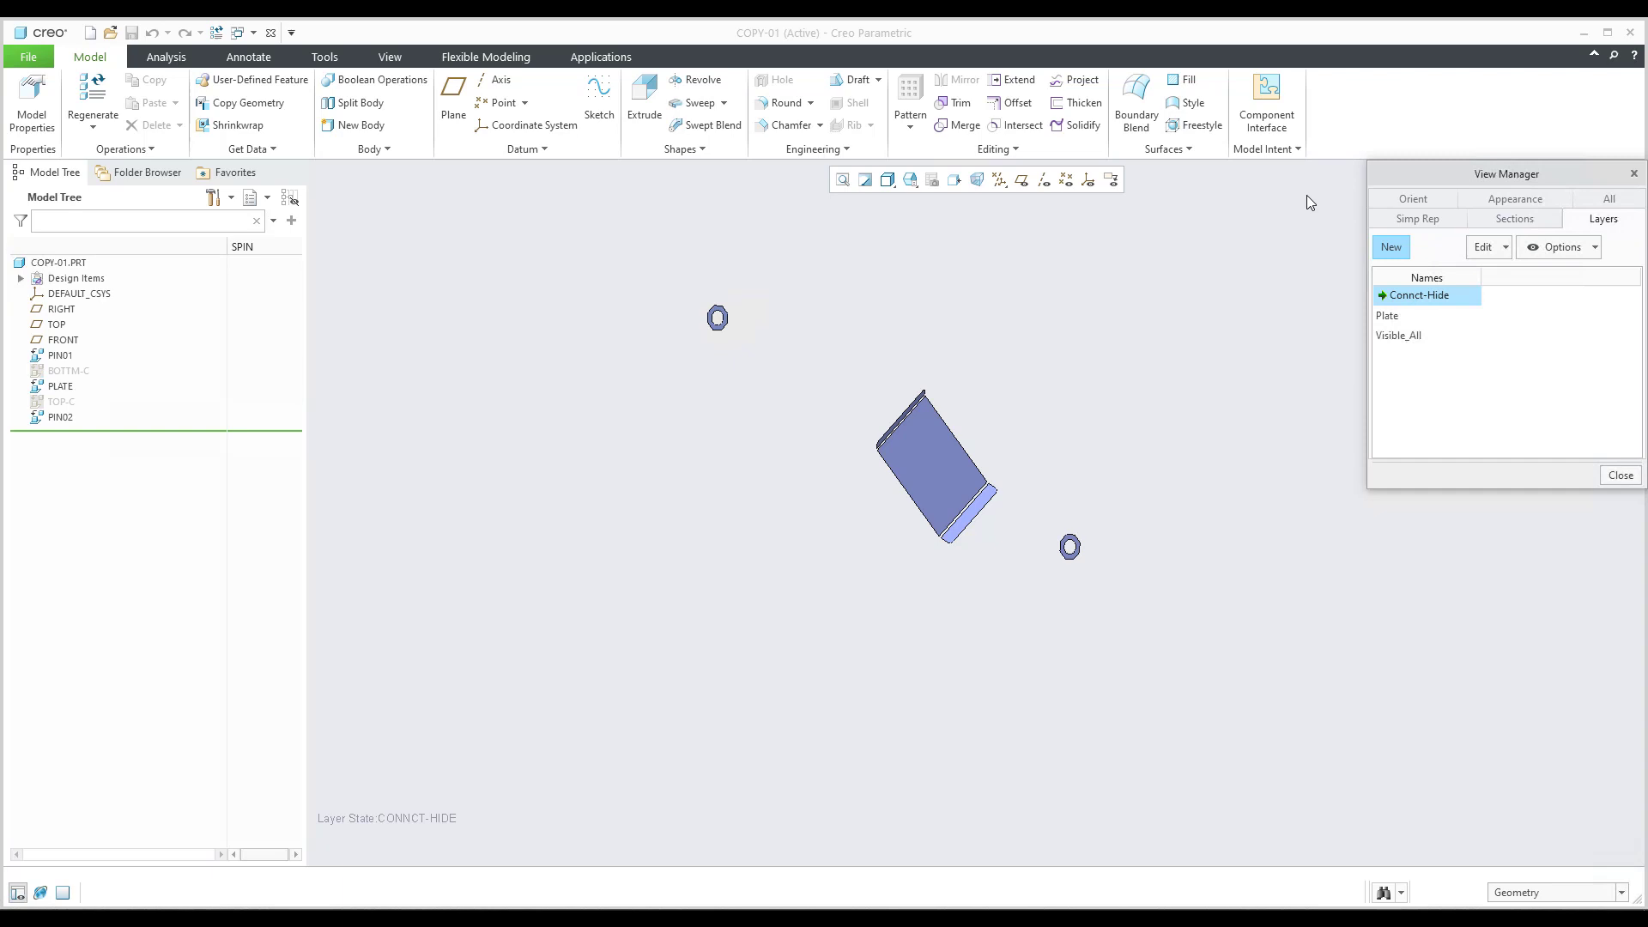
# - Move View Manager beside the model tree, then activate Plate and then Connct-Hide
pyautogui.moveTo(1462, 174); pyautogui.dragTo(423, 272)
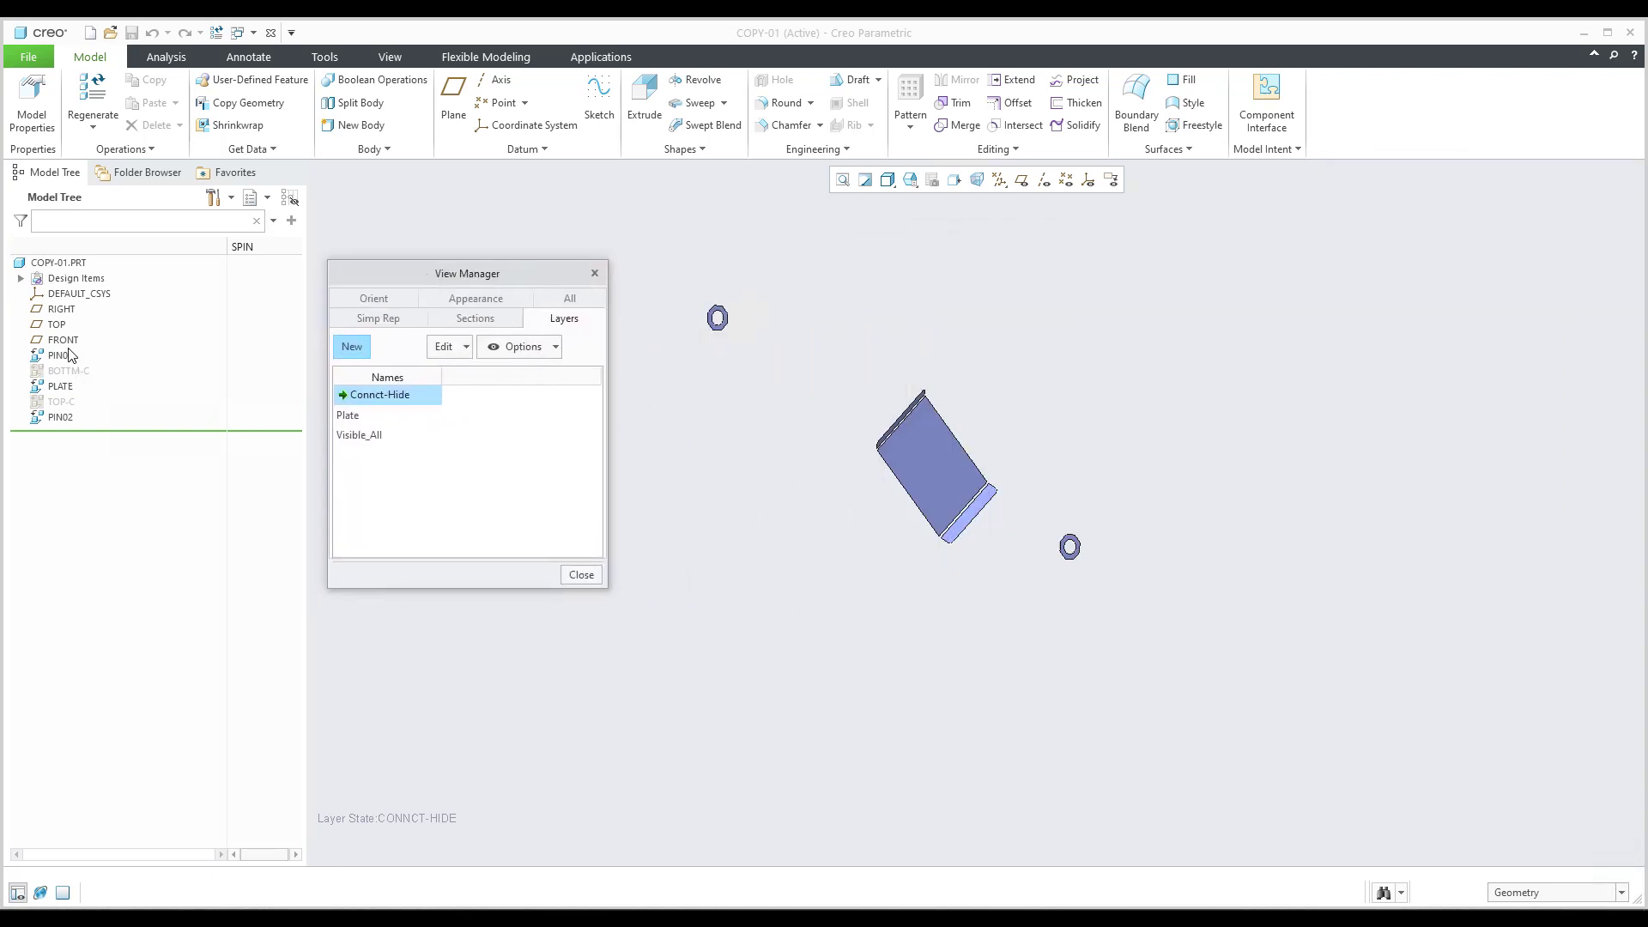
pyautogui.click(359, 418)
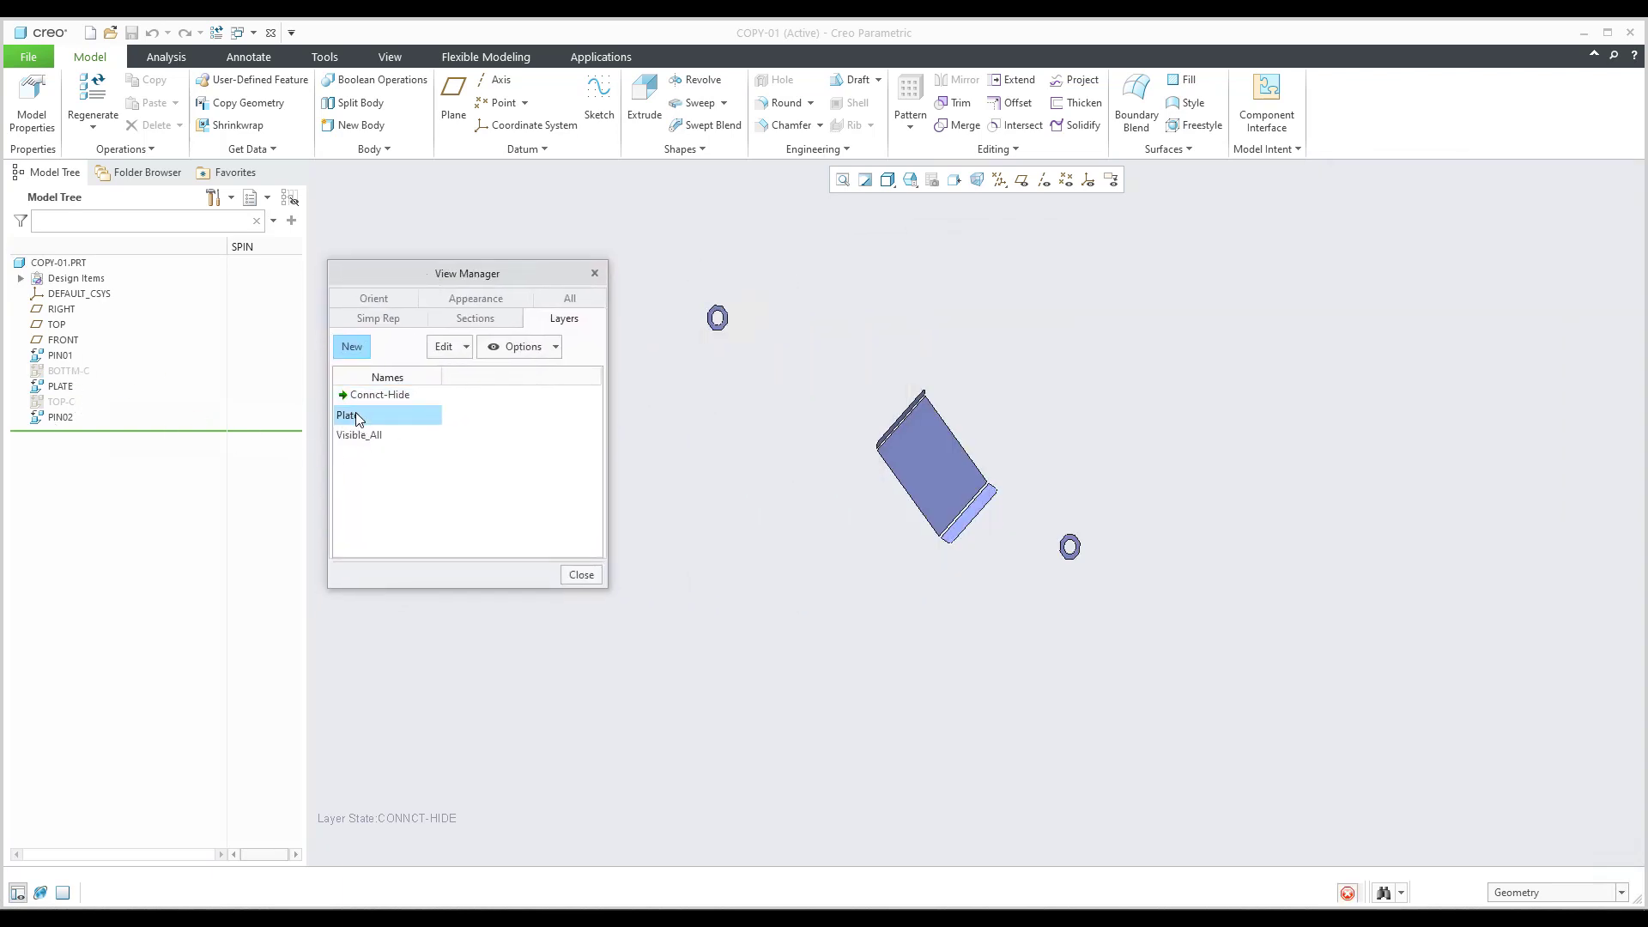
pyautogui.doubleClick(359, 418)
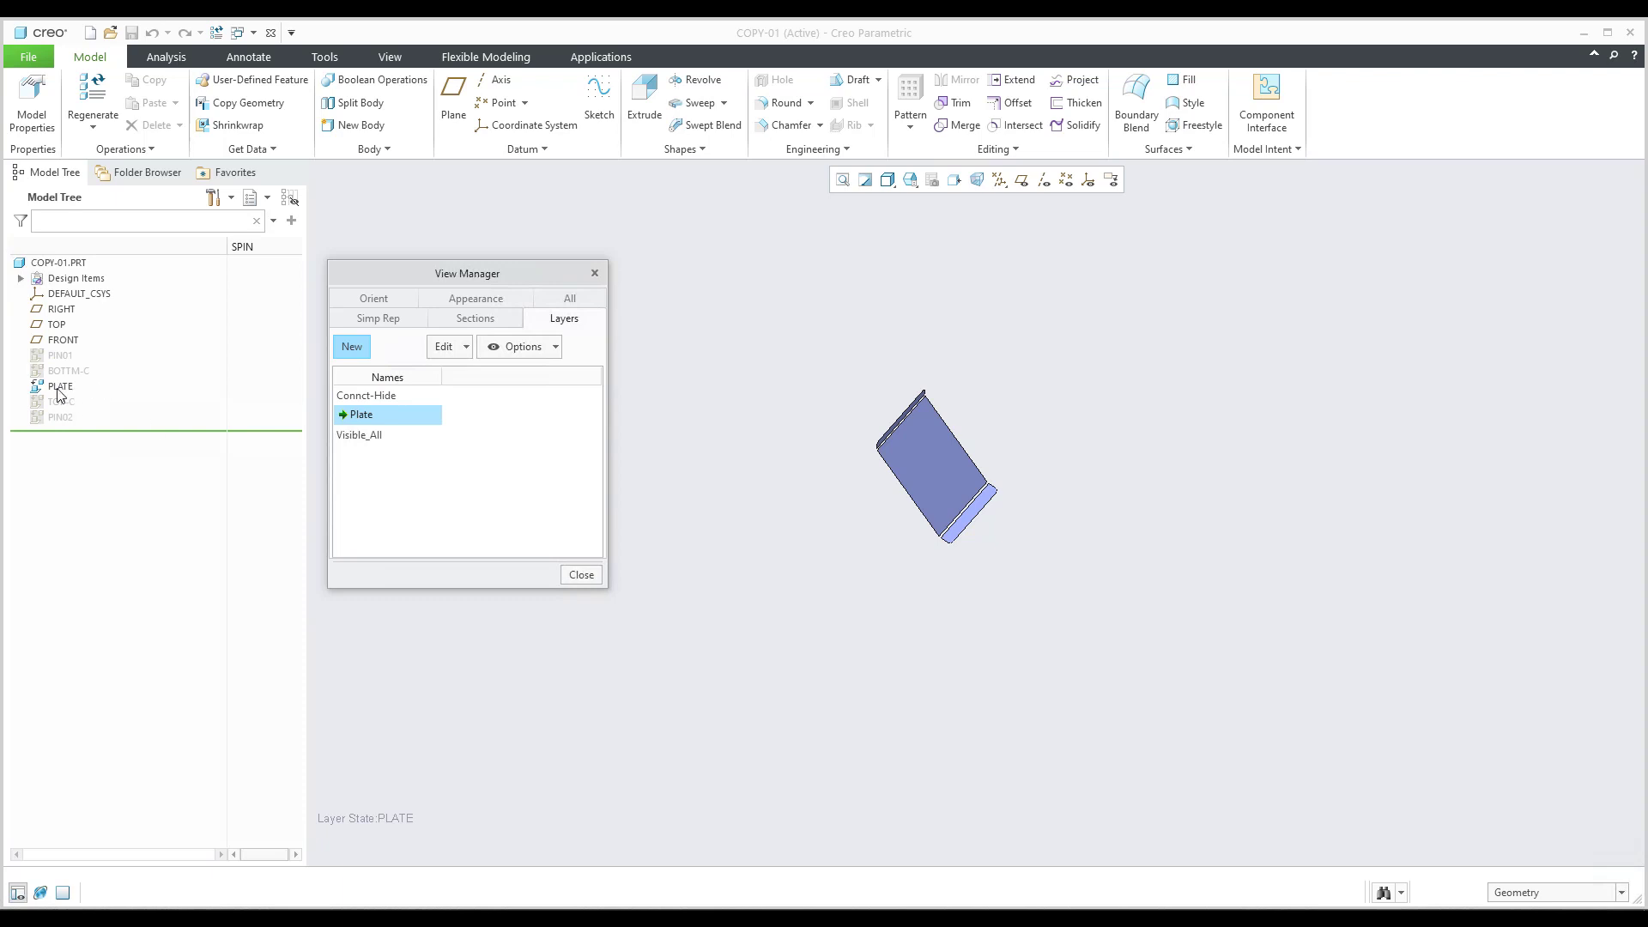
pyautogui.doubleClick(363, 396)
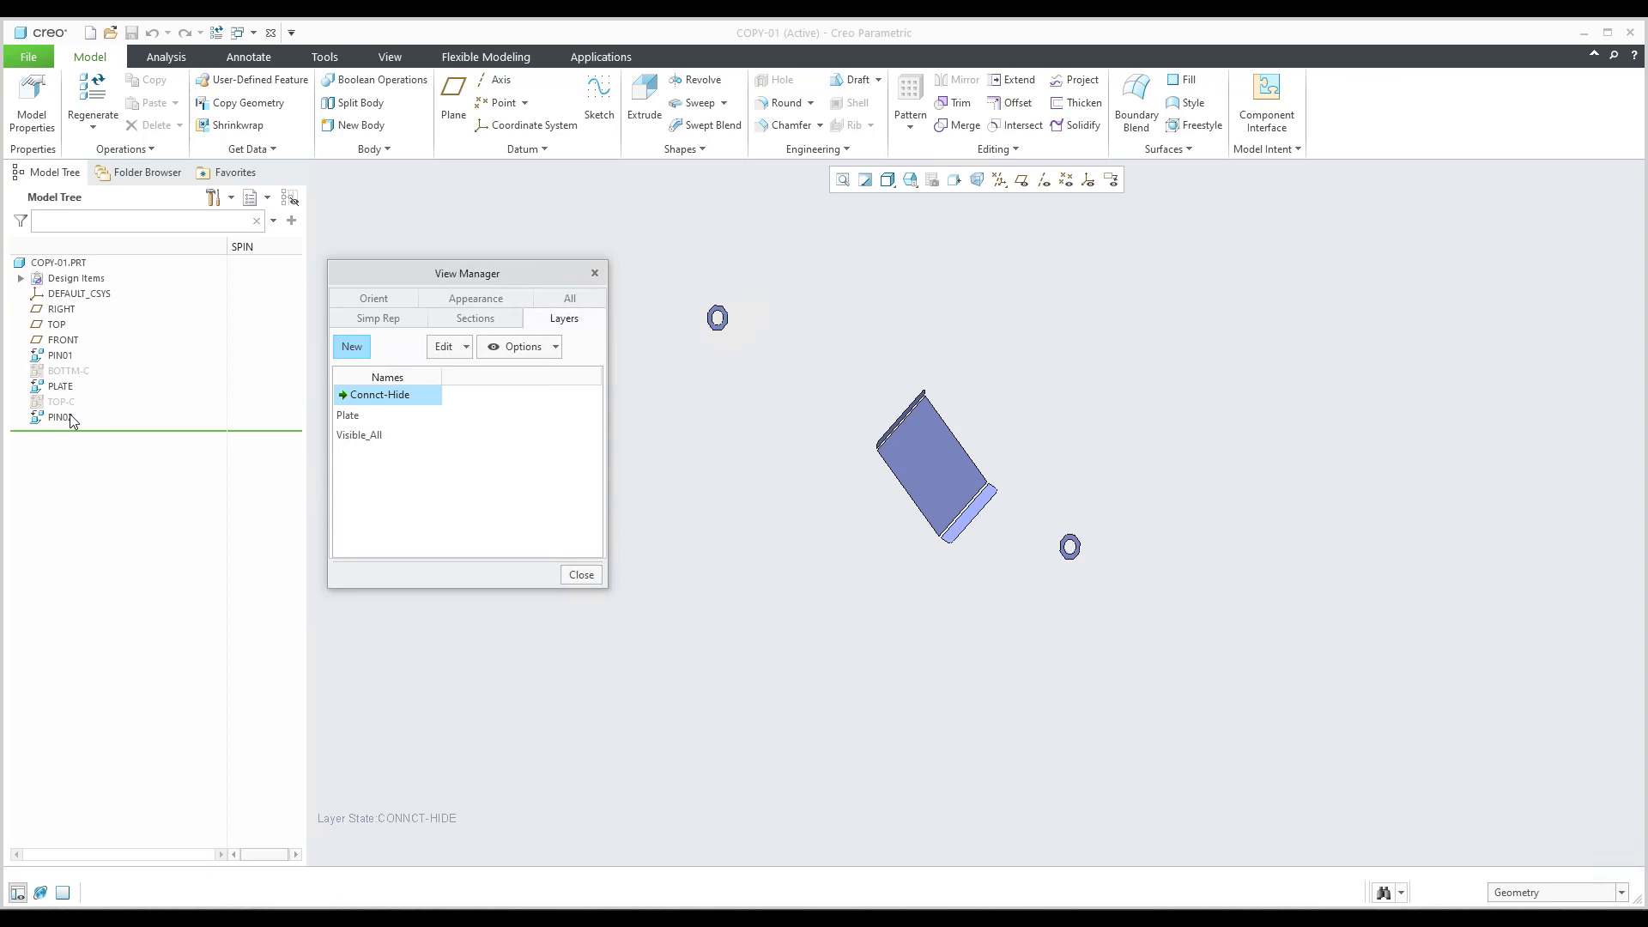
# - Show BOTTM-C again, hide PIN02, and re-save the Connct-Hide layer state
pyautogui.click(68, 371)
pyautogui.click(100, 313)
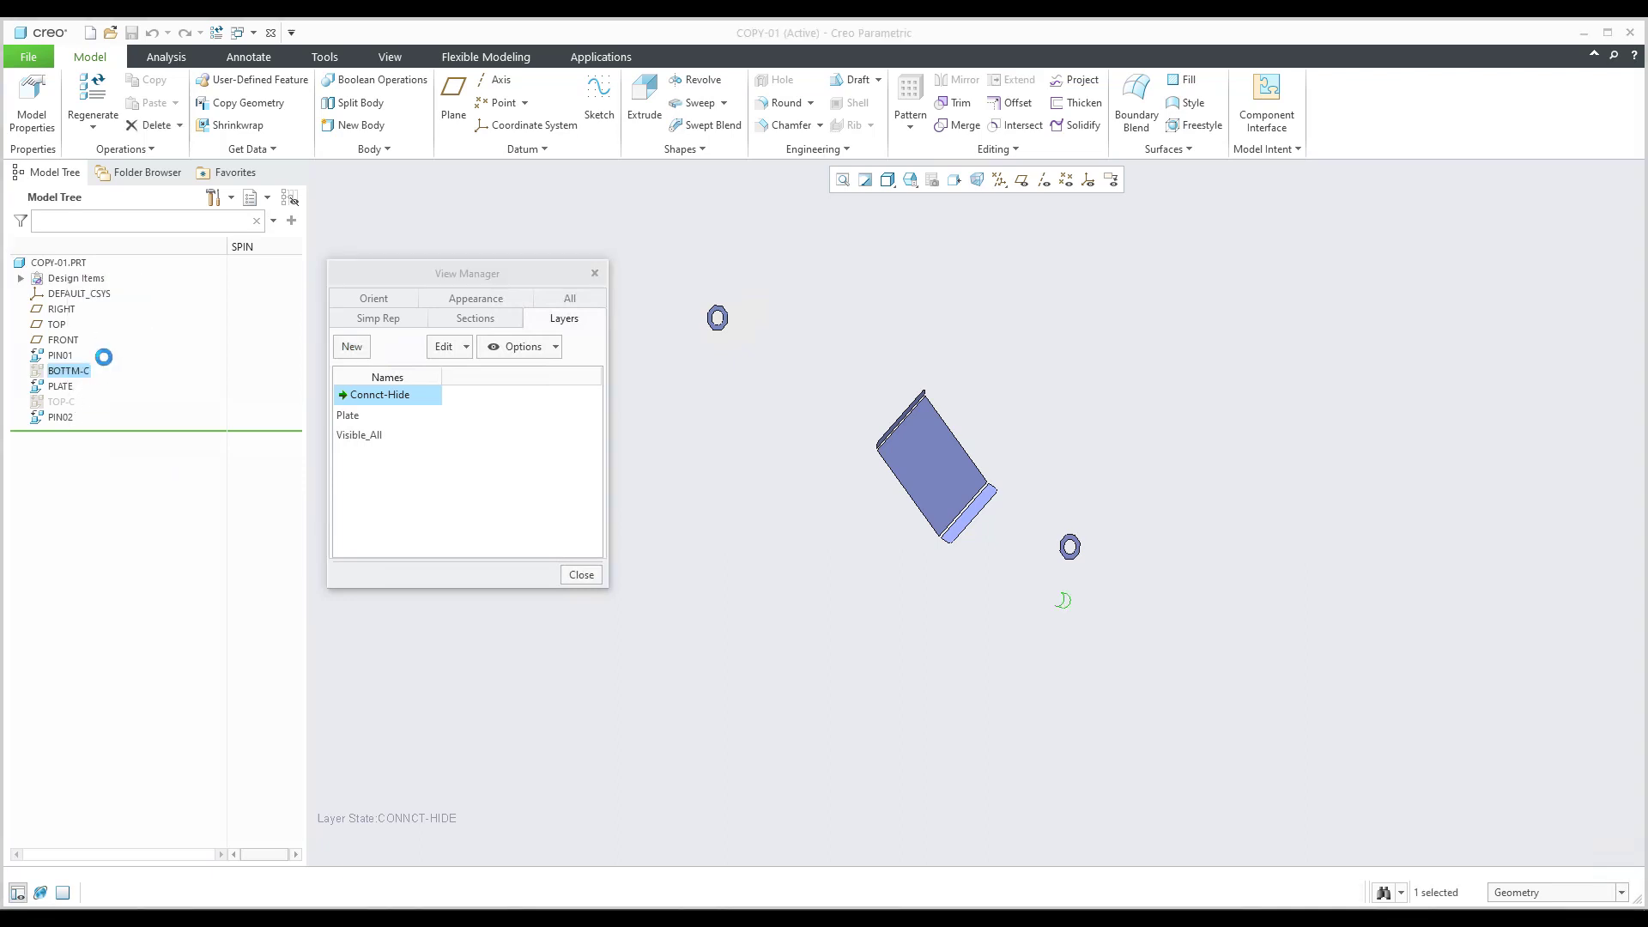
pyautogui.click(62, 417)
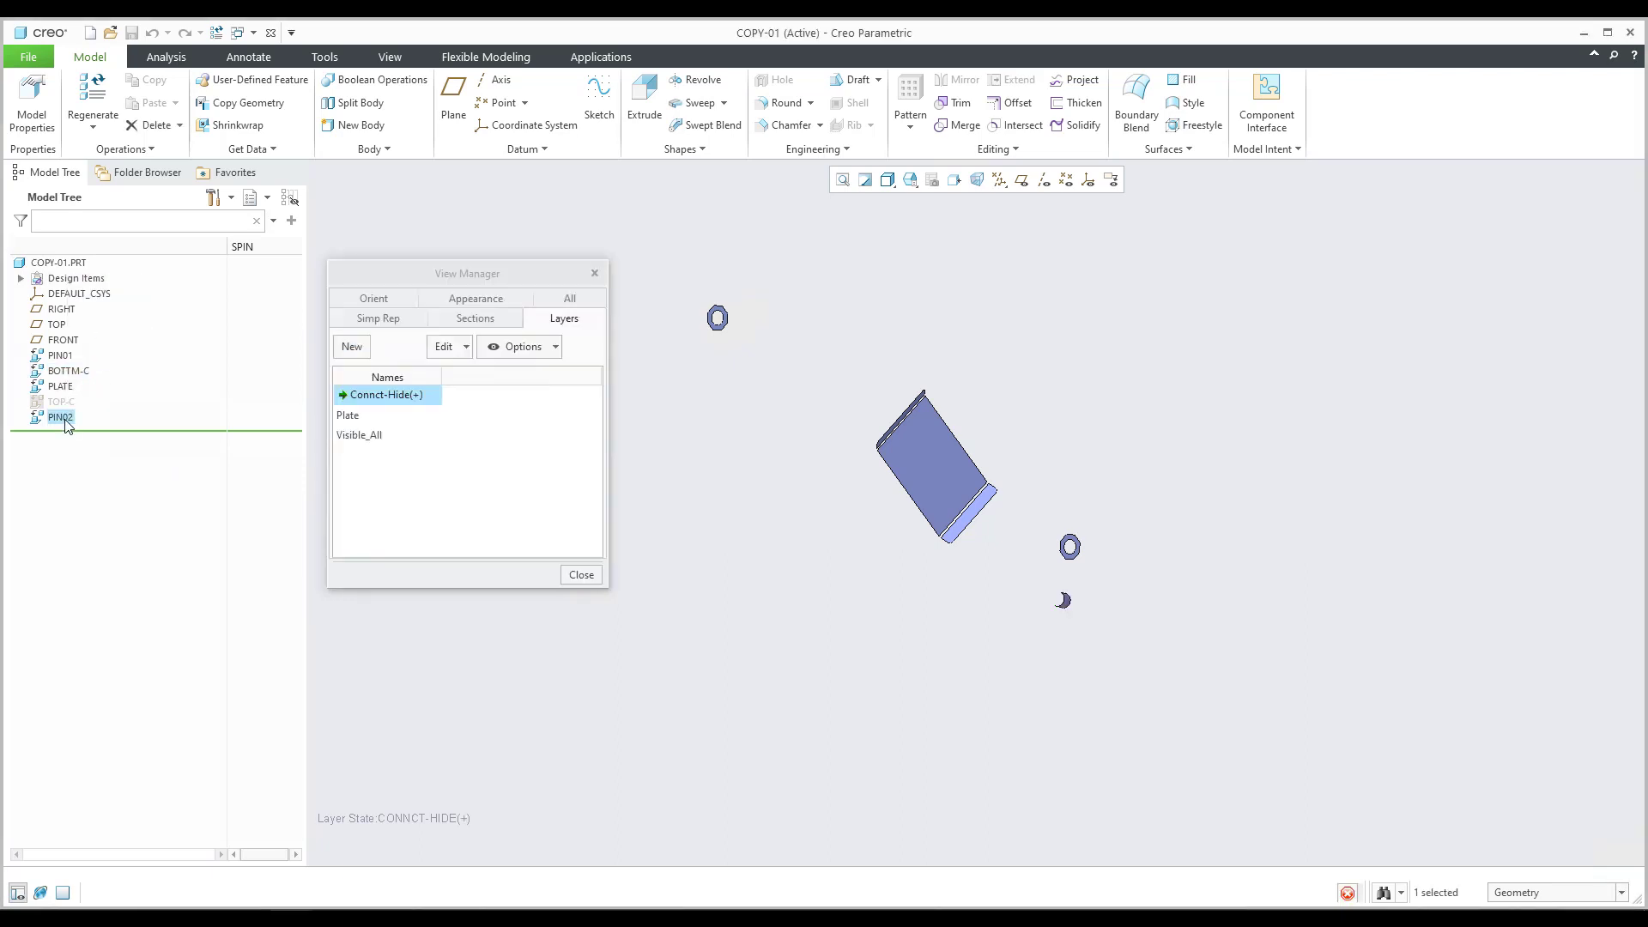
pyautogui.click(96, 356)
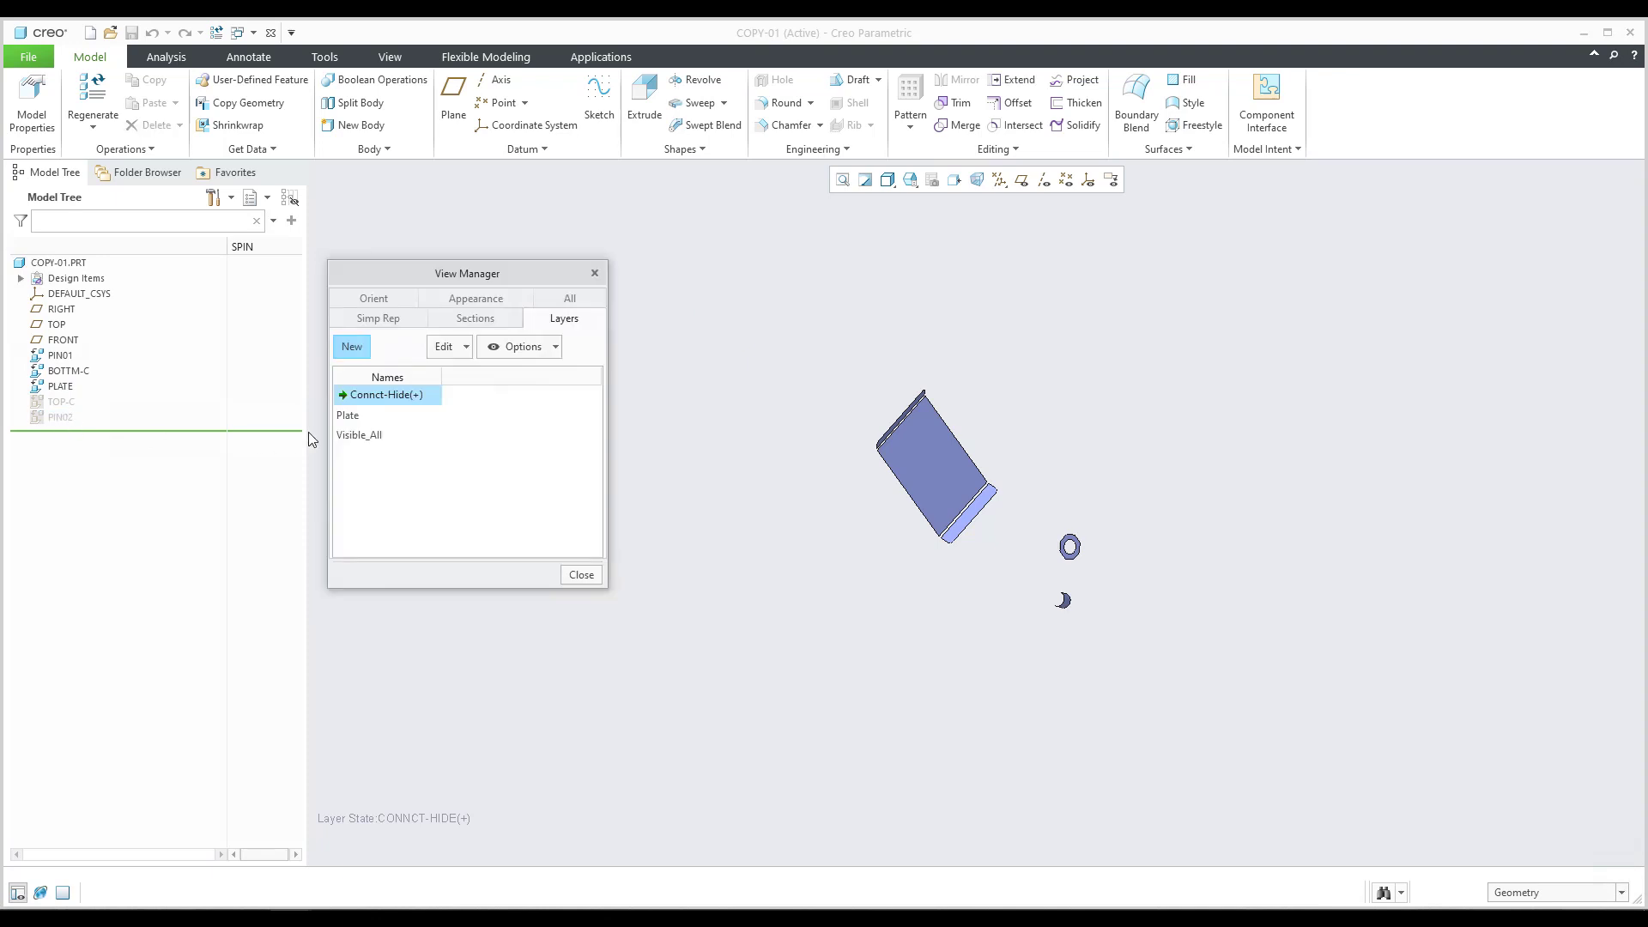
pyautogui.rightClick(371, 401)
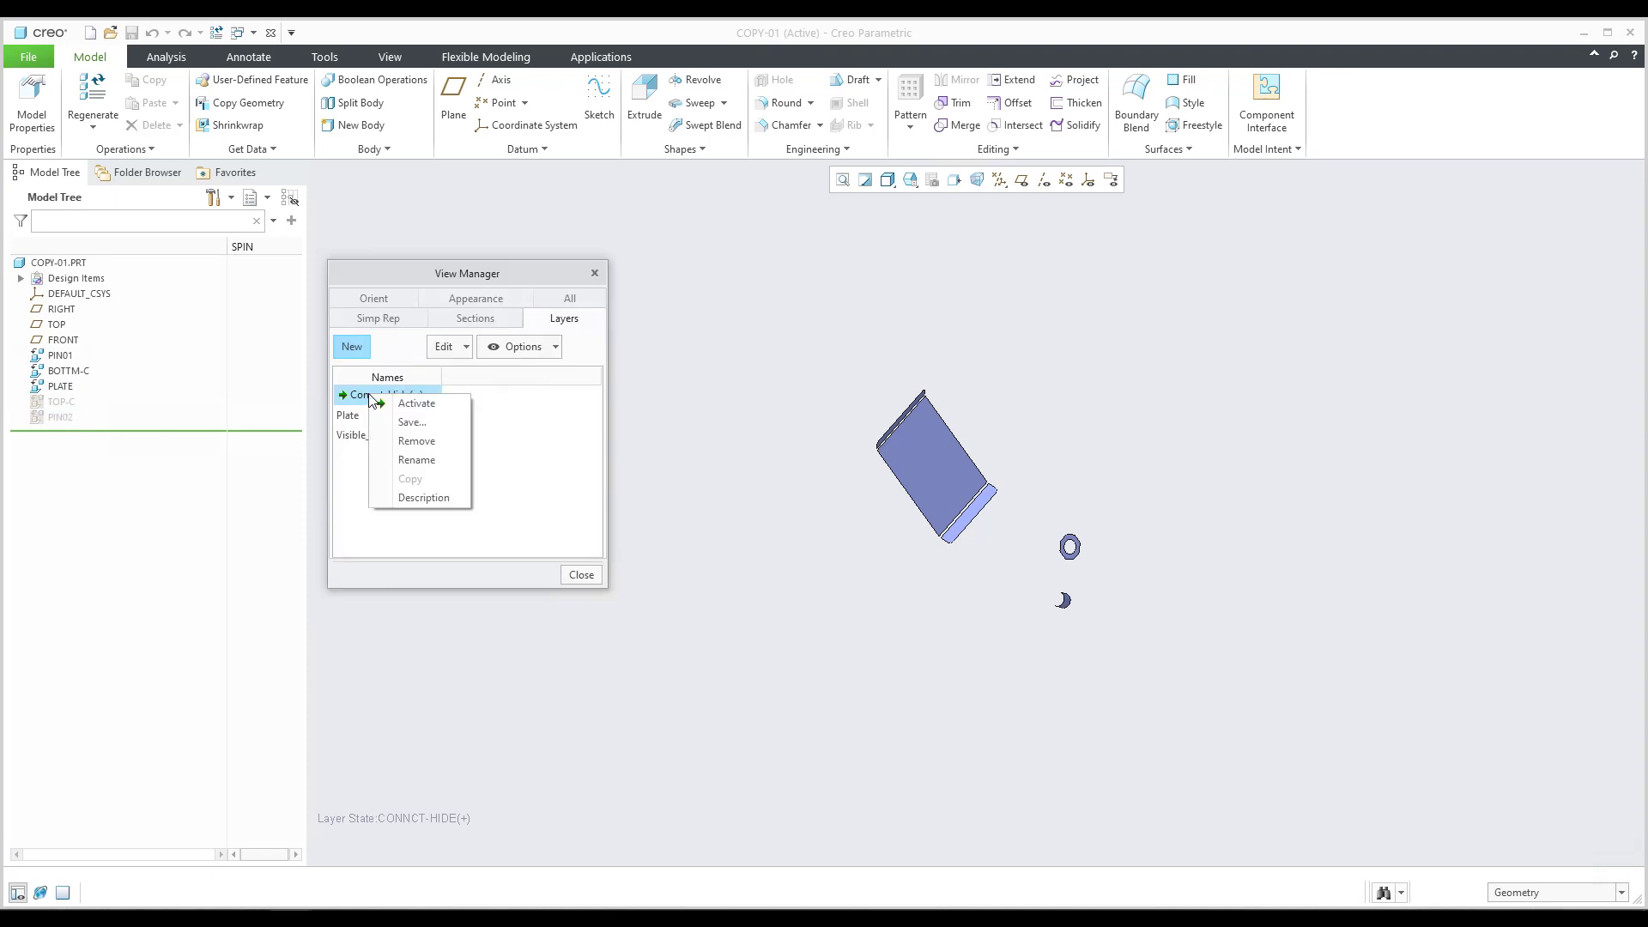
pyautogui.click(413, 422)
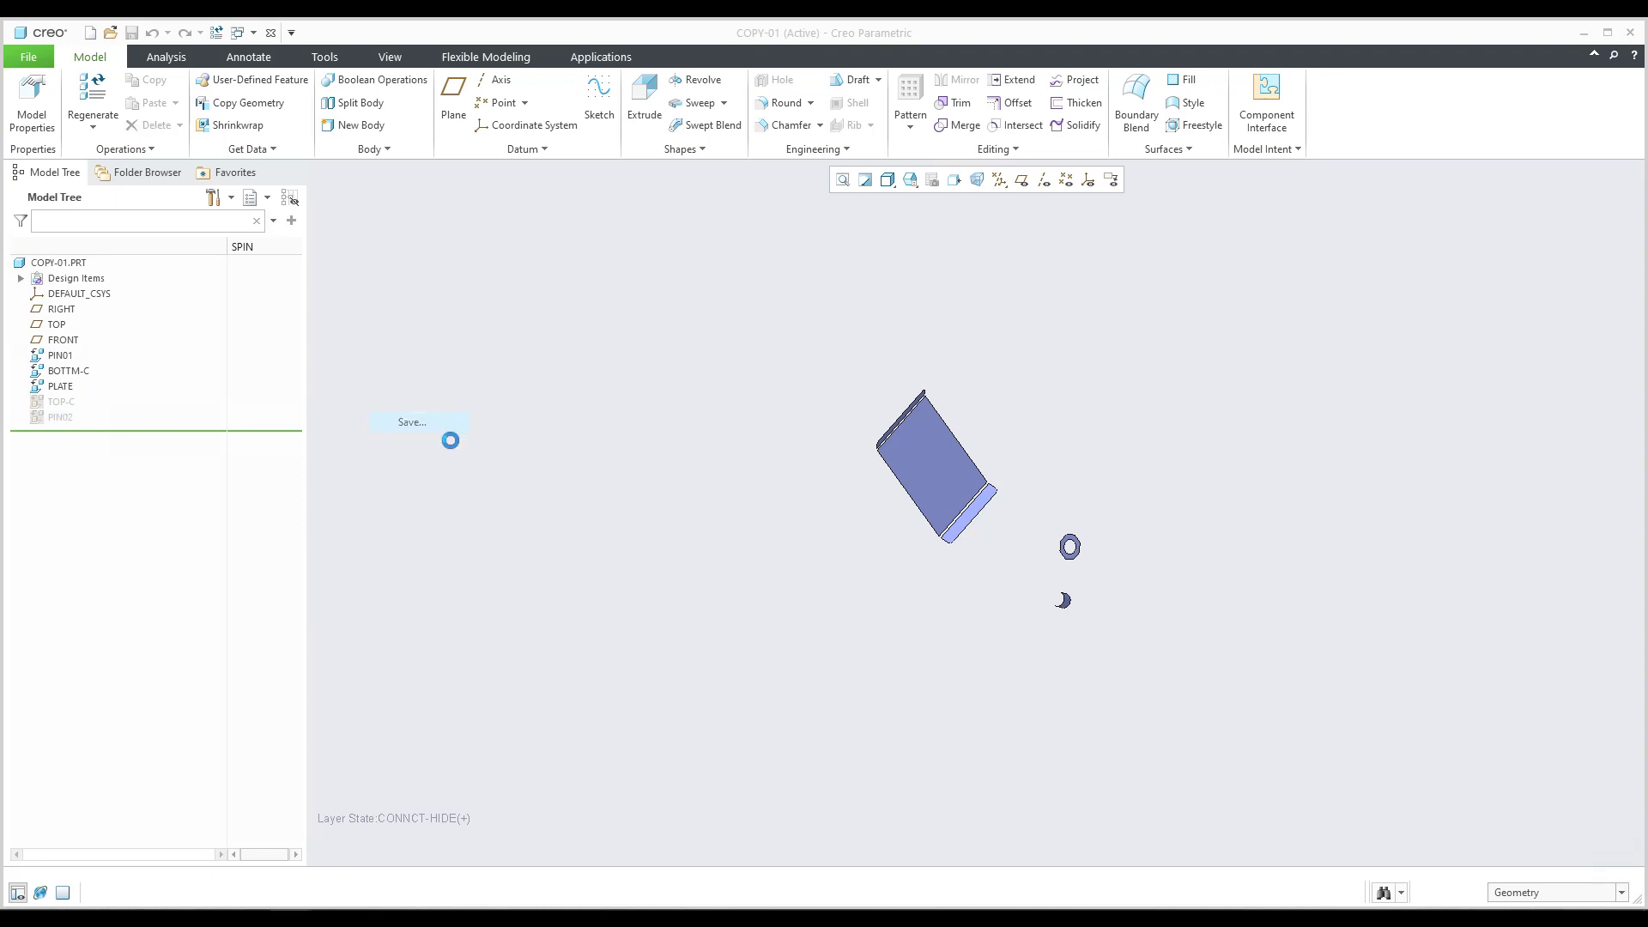
pyautogui.click(1558, 346)
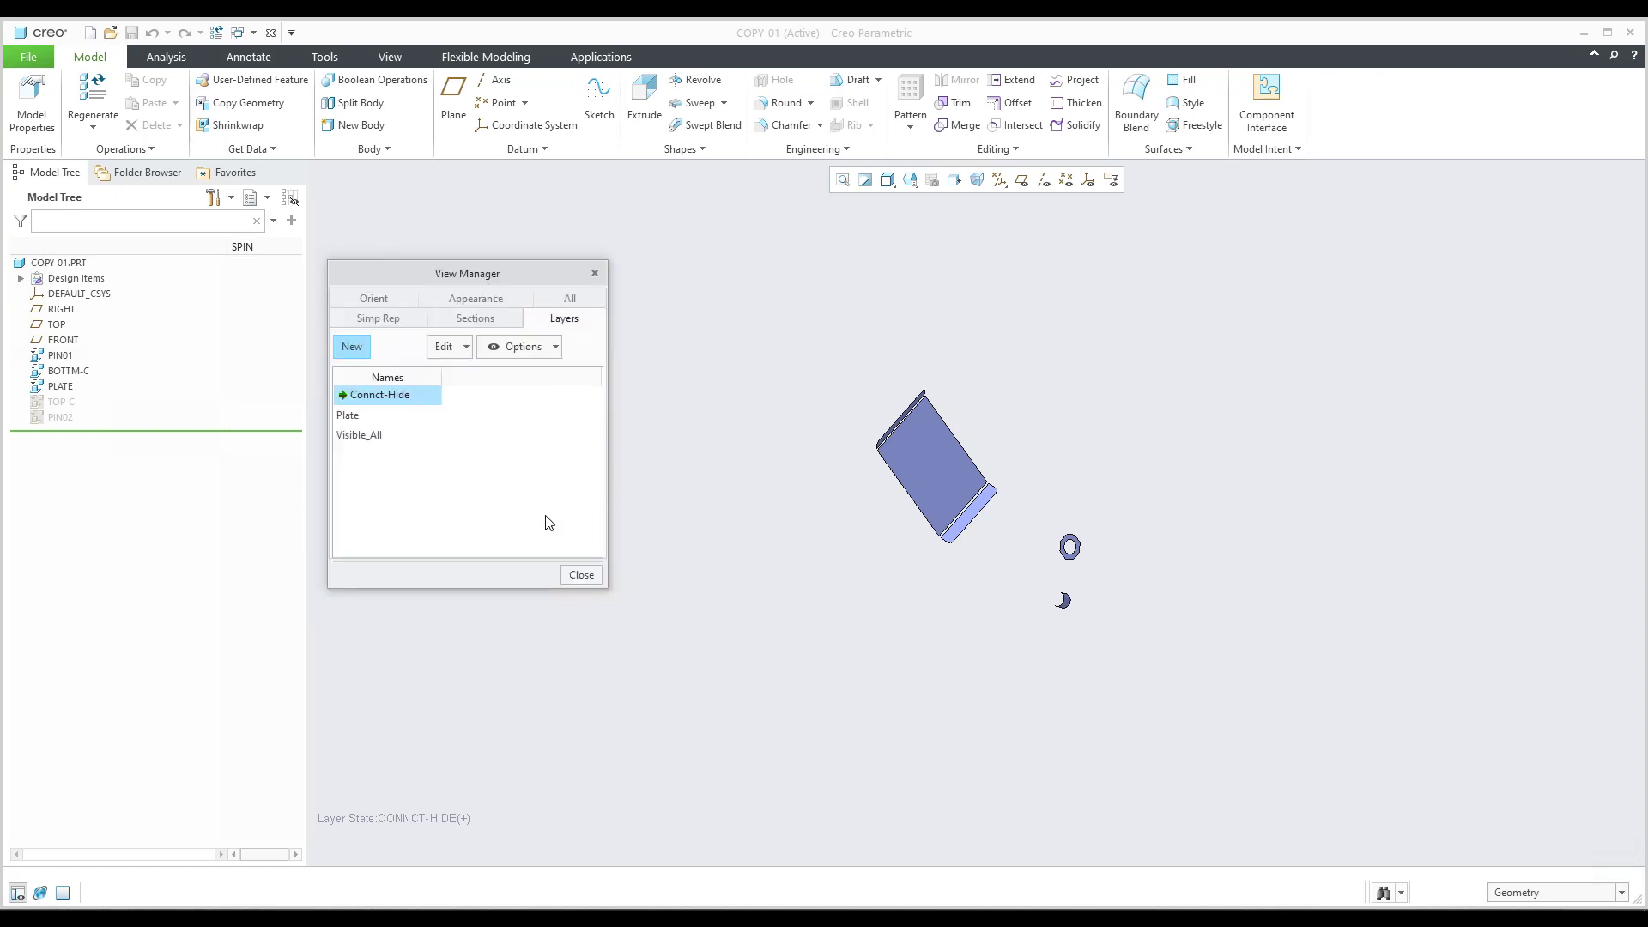
# - Rename the Connct-Hide layer state to Botom-Hide, then activate Plate to test
pyautogui.rightClick(384, 397)
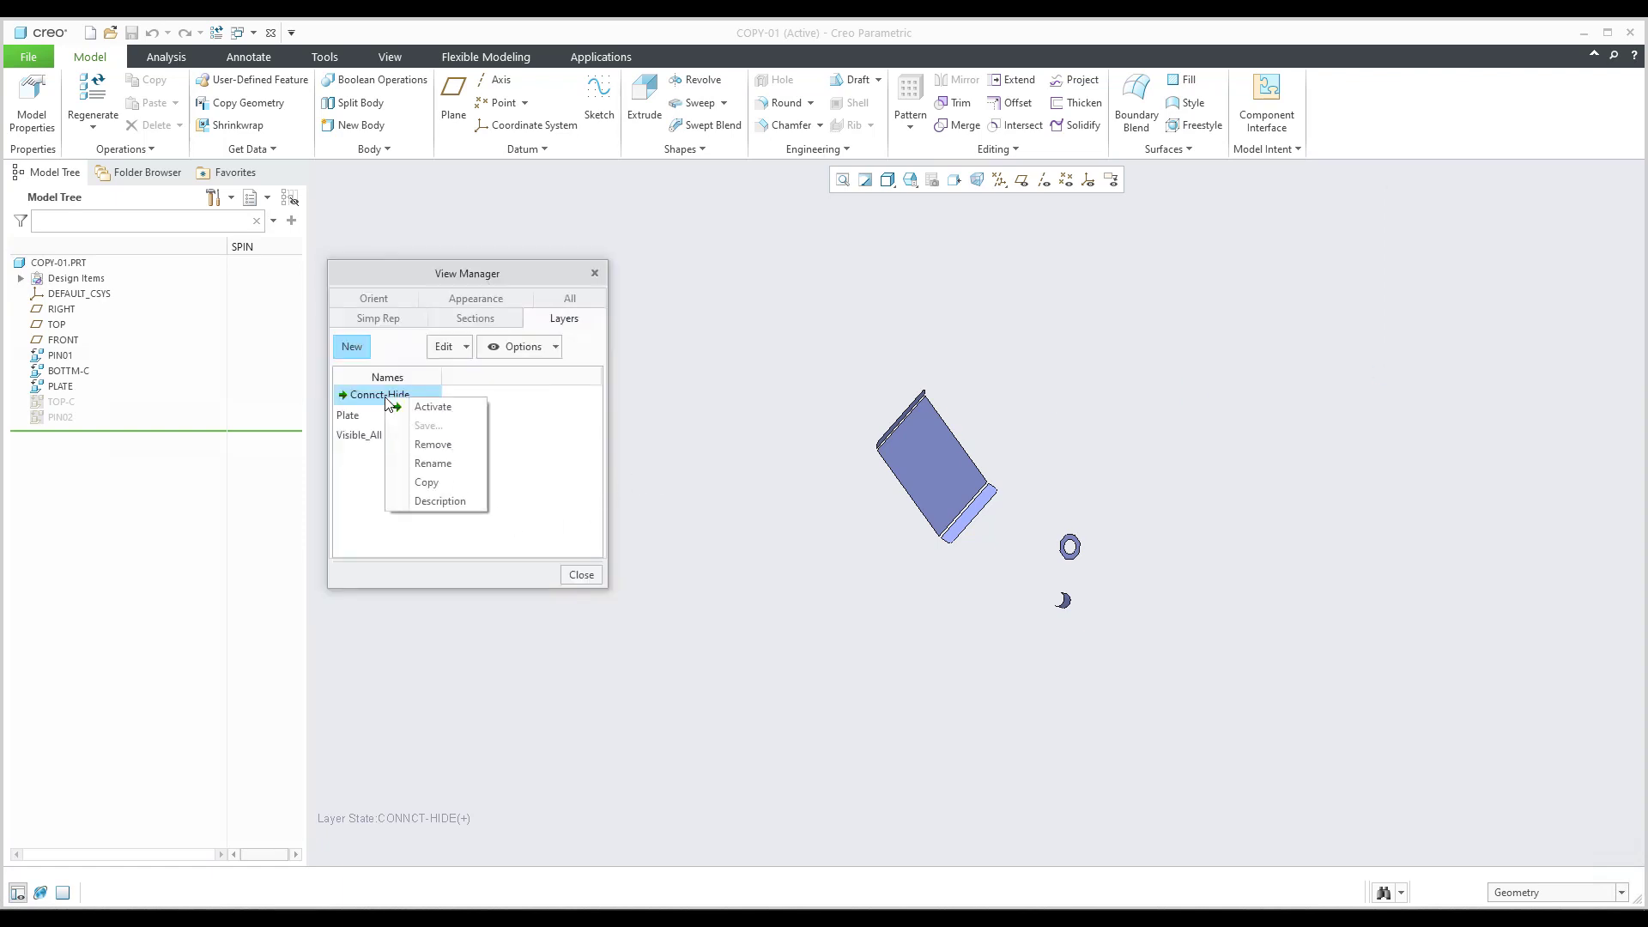
pyautogui.click(430, 461)
pyautogui.moveTo(375, 398); pyautogui.dragTo(289, 383)
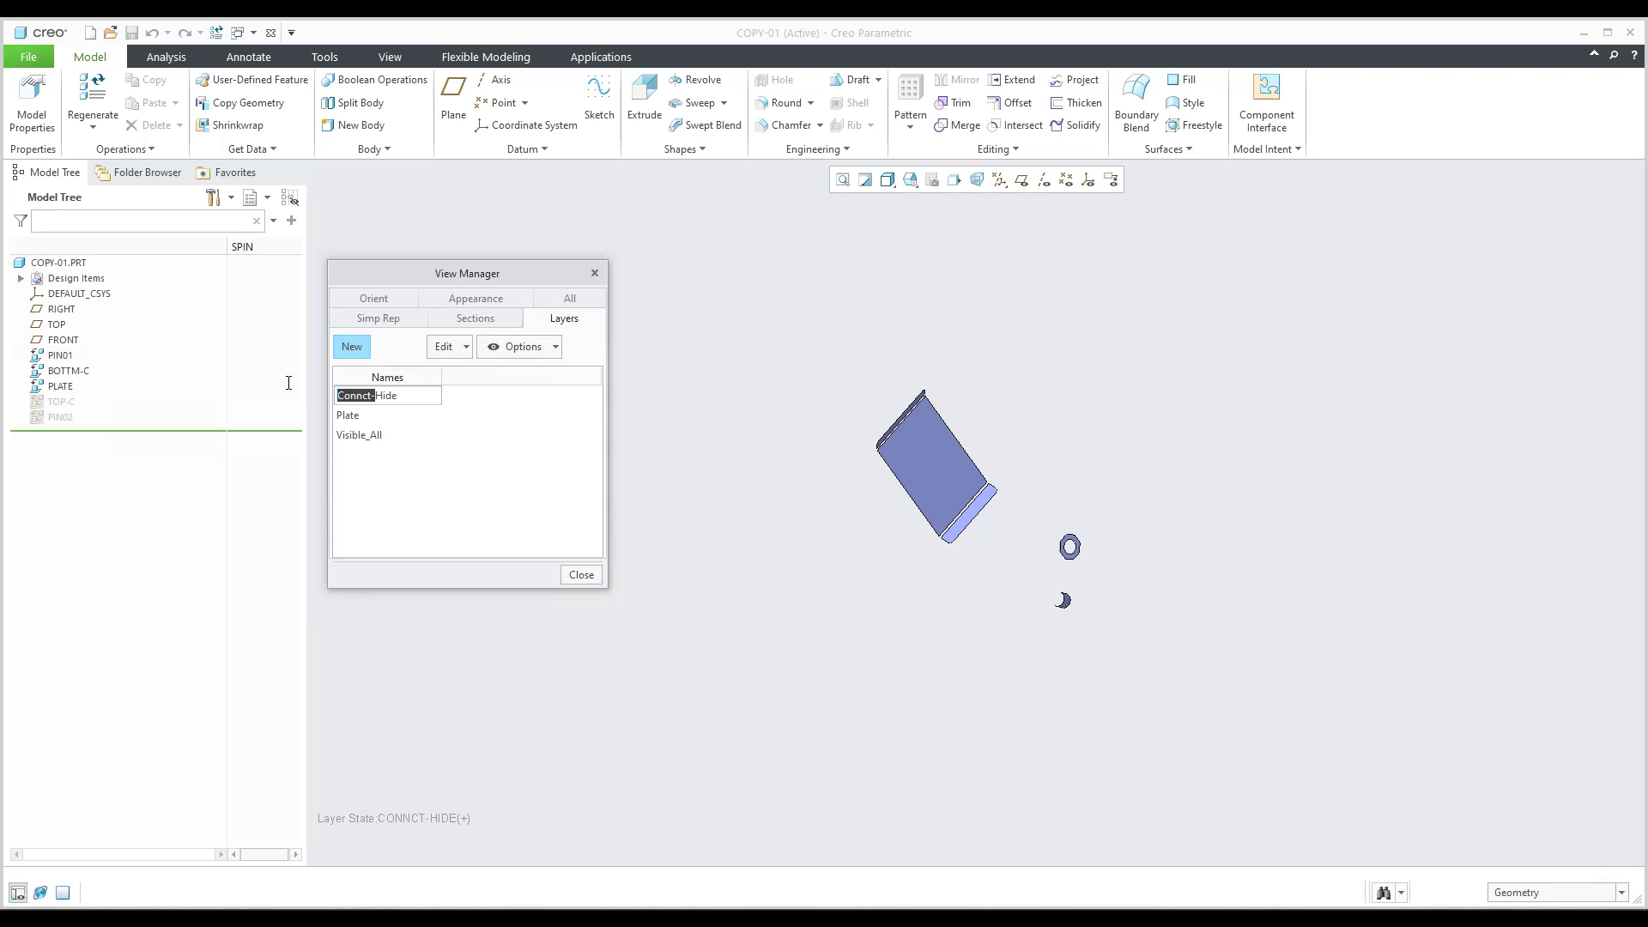
pyautogui.write('boi')
pyautogui.press('Return')
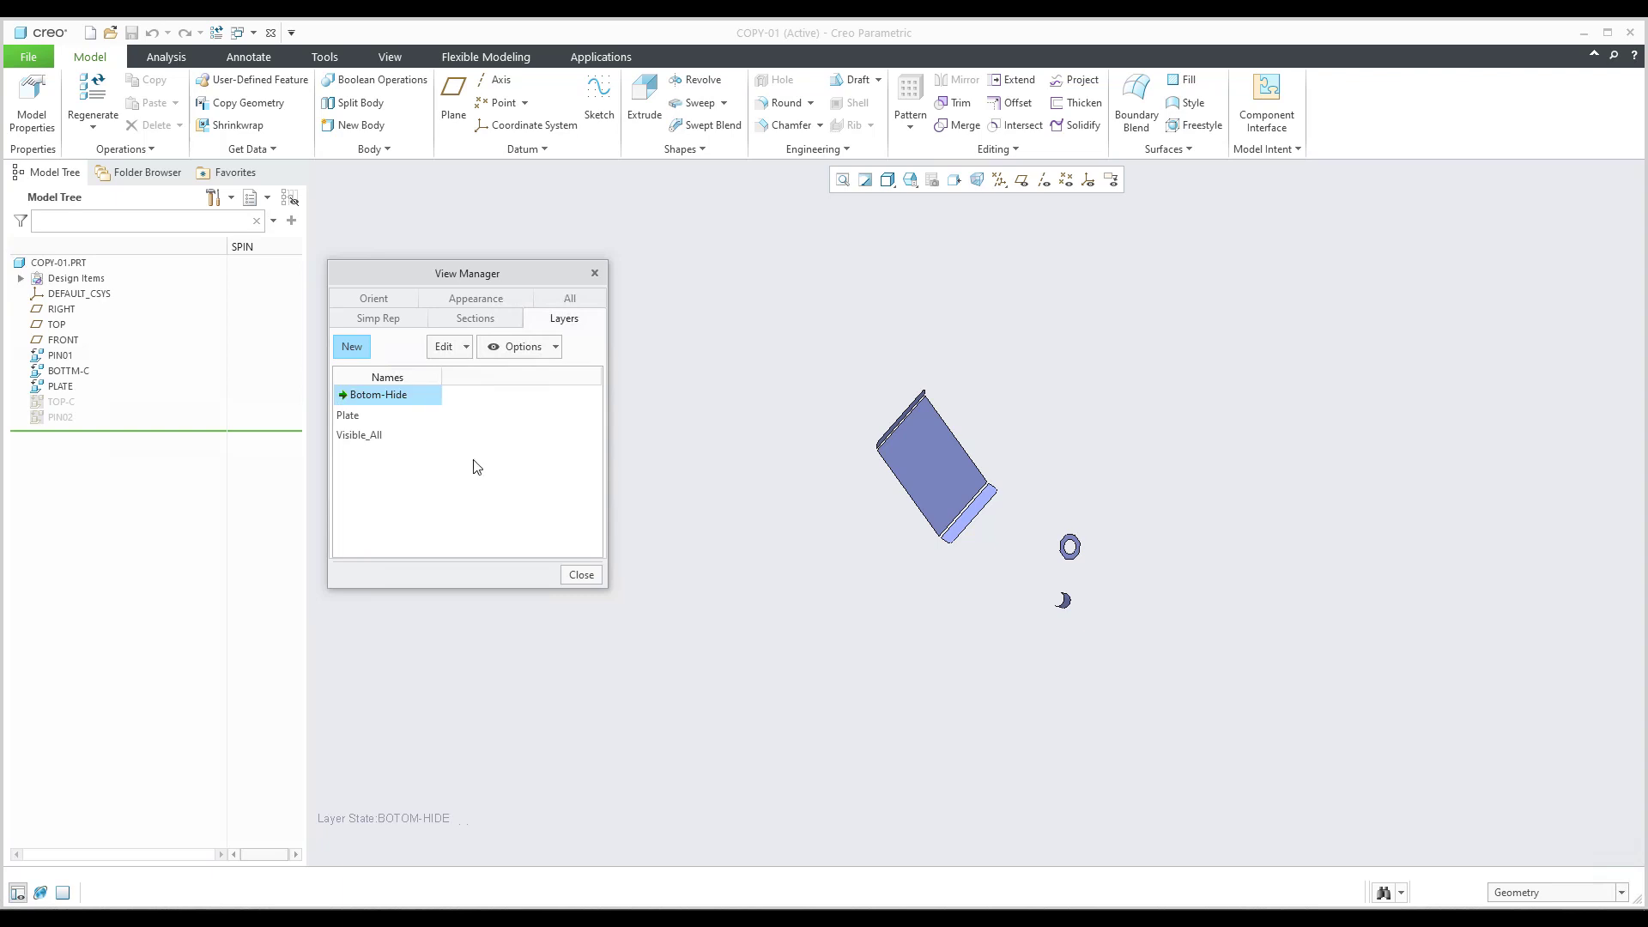
pyautogui.doubleClick(356, 416)
# - Activate Botom-Hide, then activate the Visible_All layer state to show TOP-C, PIN02 and all copied features
pyautogui.doubleClick(371, 396)
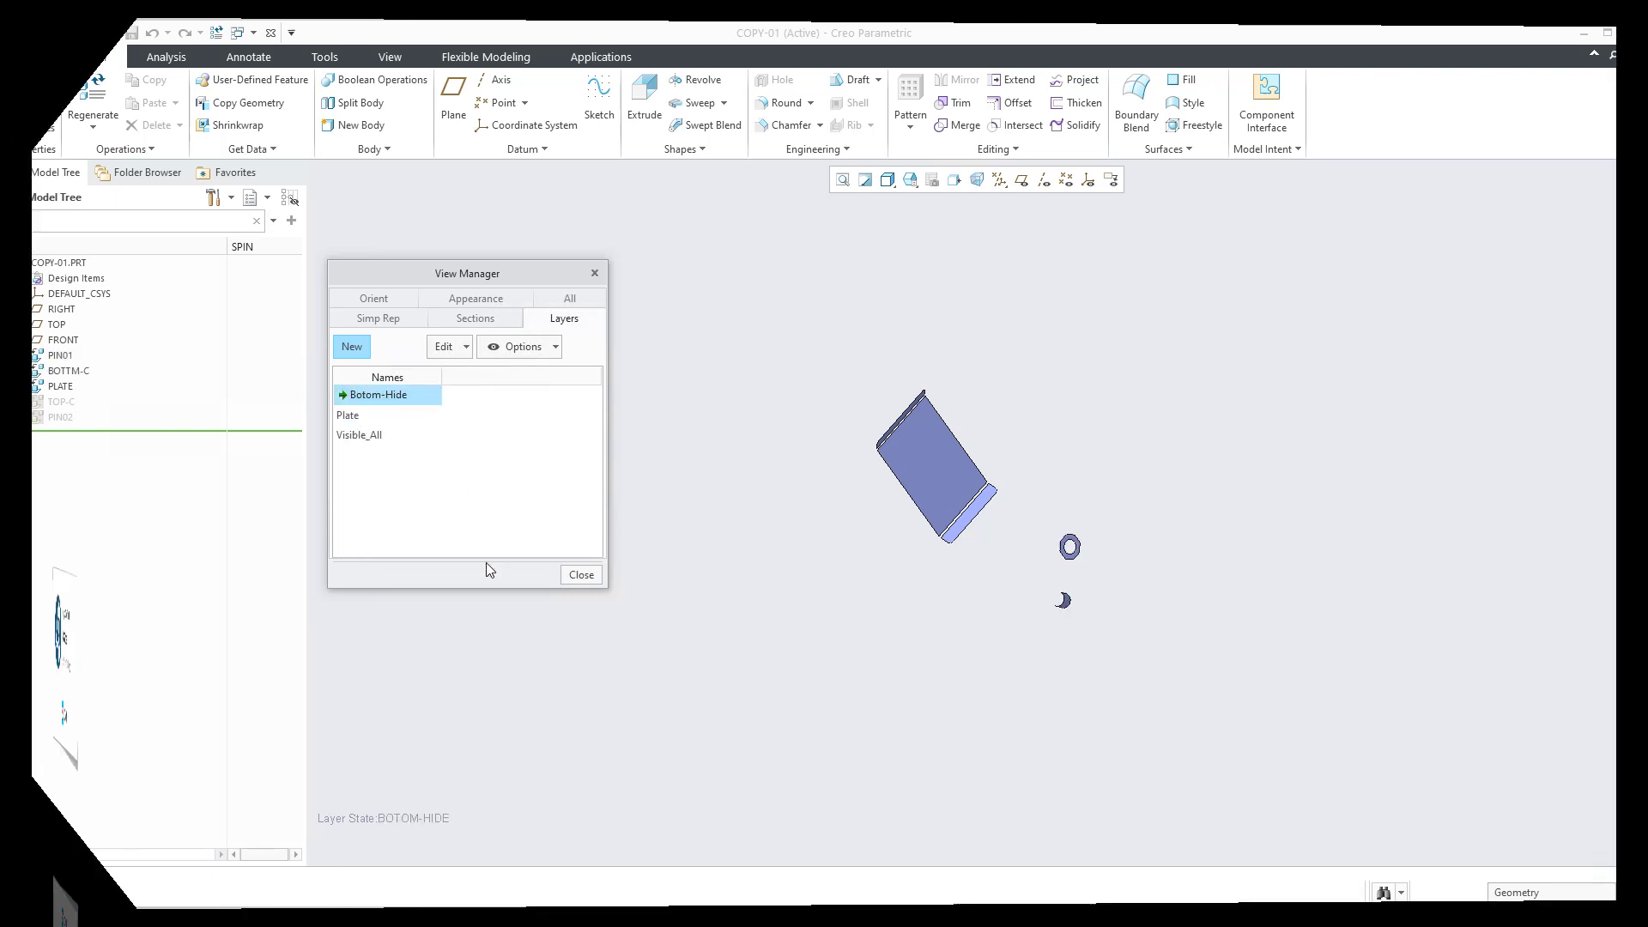
pyautogui.click(369, 437)
pyautogui.doubleClick(369, 438)
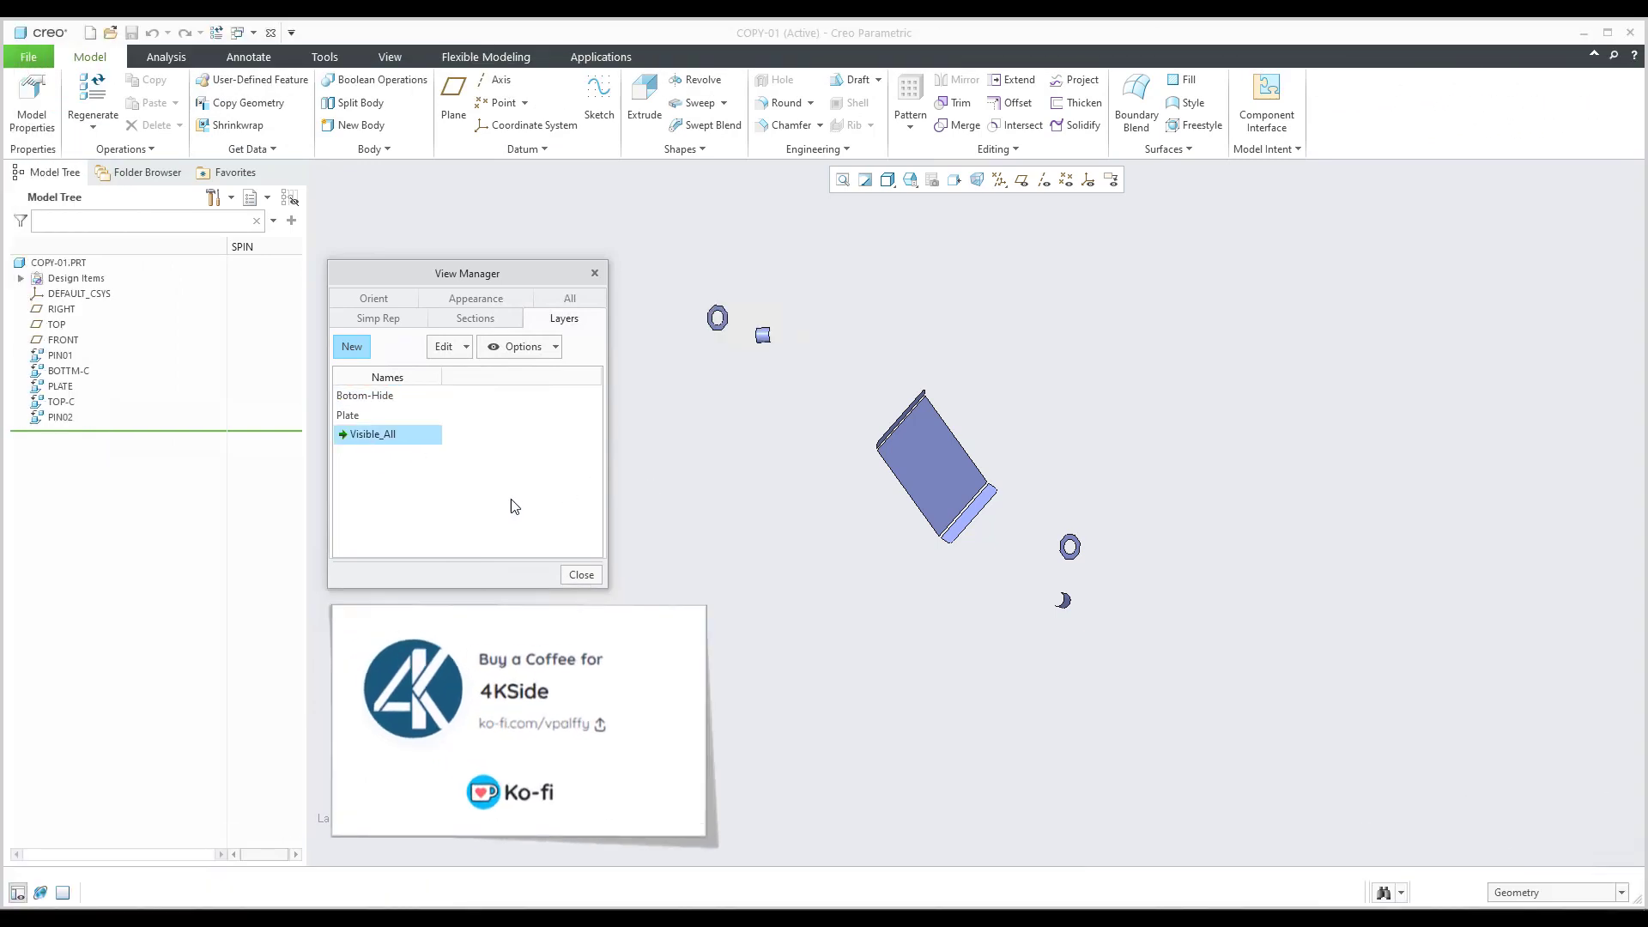